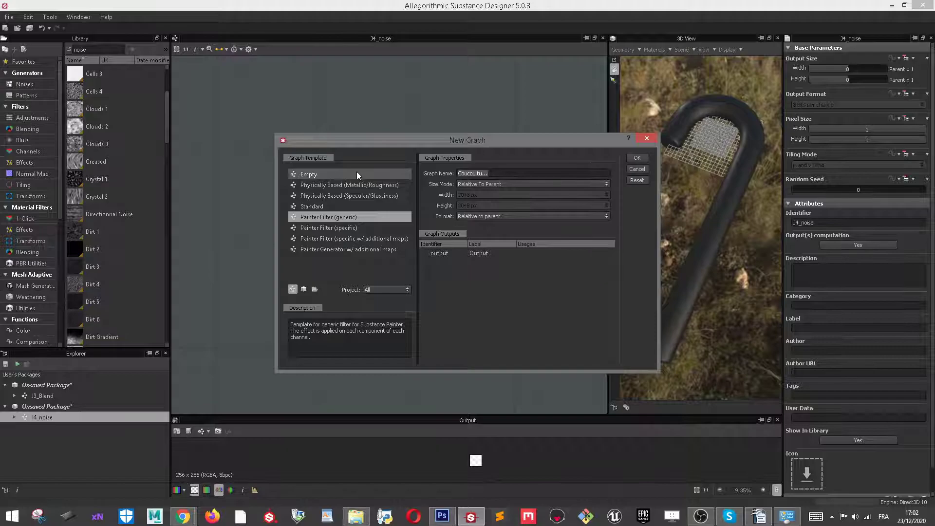
Name the new graph J4_dirt and choose the Physically Based (Metallic/Roughness) template.
{"action": "type", "text": "J4_"}
{"action": "type", "text": "dirt"}
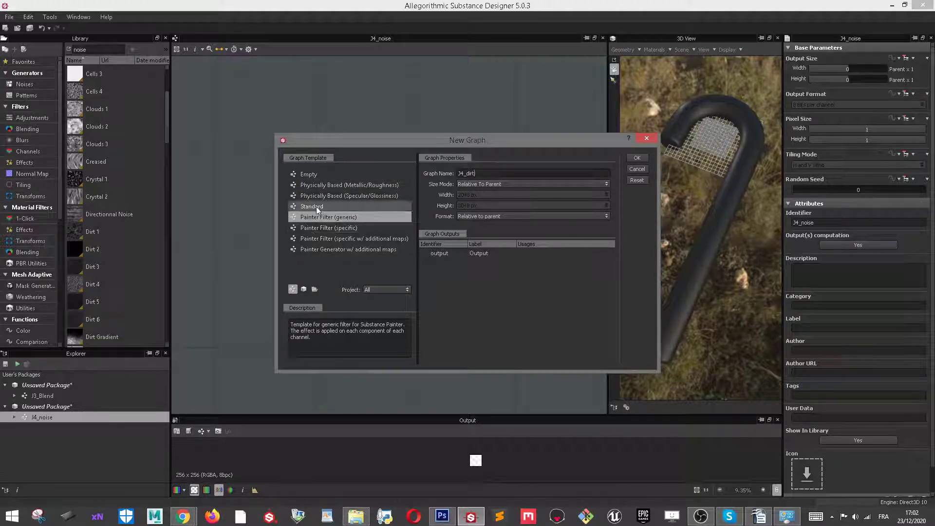
{"action": "left_click", "coordinate": [333, 185]}
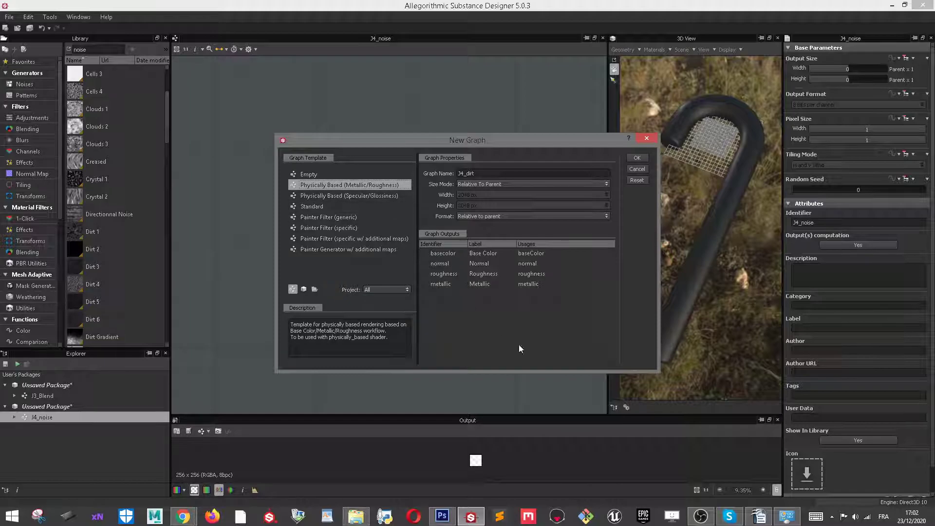
Create the J4_dirt graph and frame its four output nodes.
{"action": "left_click", "coordinate": [638, 159]}
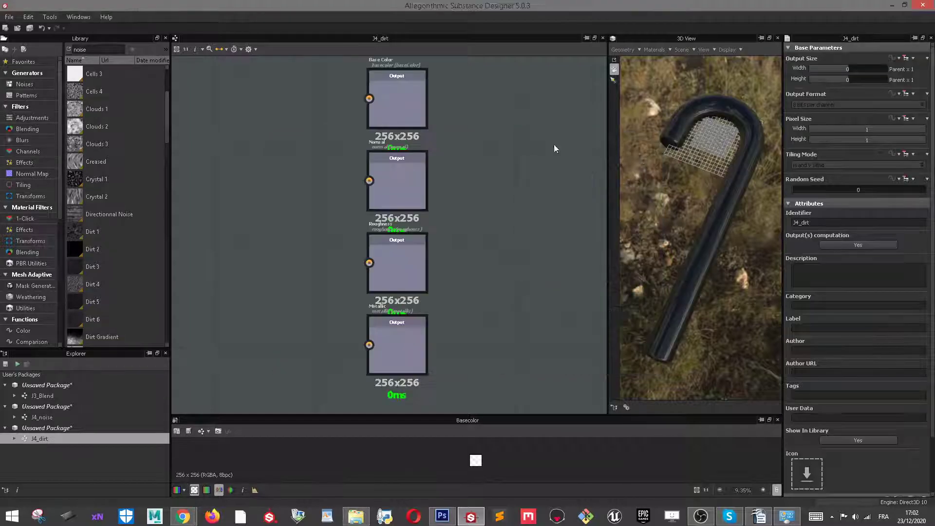
{"action": "middle_click_drag", "start_coordinate": [426, 155], "coordinate": [415, 186]}
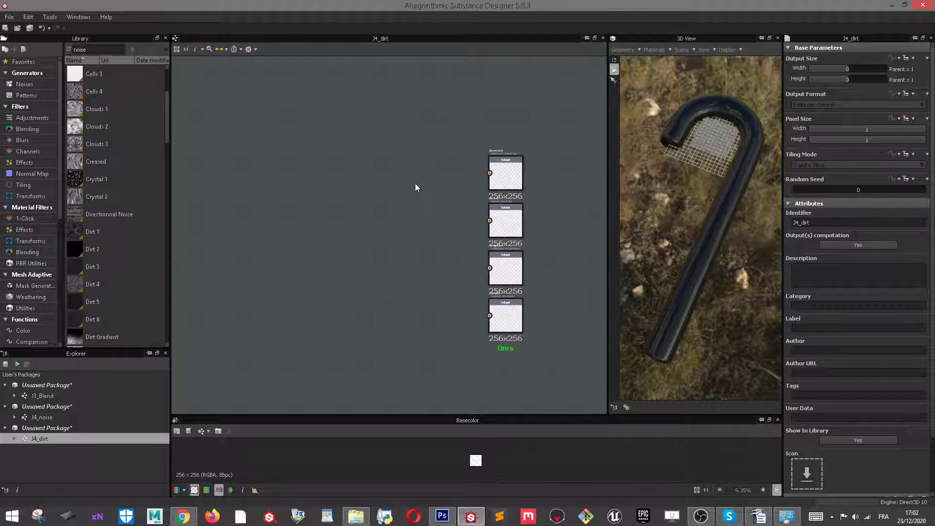
{"action": "scroll", "coordinate": [656, 195], "scroll_direction": "up", "scroll_amount": 2}
{"action": "mouse_move", "coordinate": [698, 225]}
{"action": "left_mouse_down"}
{"action": "mouse_move", "coordinate": [723, 174]}
{"action": "mouse_move", "coordinate": [752, 202]}
{"action": "mouse_move", "coordinate": [697, 159]}
{"action": "mouse_move", "coordinate": [770, 101]}
{"action": "left_mouse_up"}
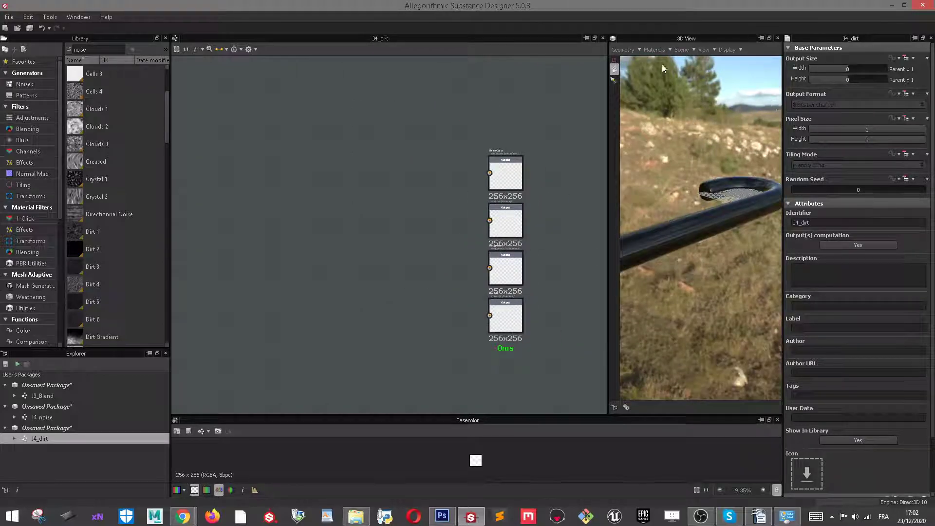
Switch the 3D preview mesh to Rounded Cube and show the graph's outputs on it.
{"action": "left_click", "coordinate": [646, 51]}
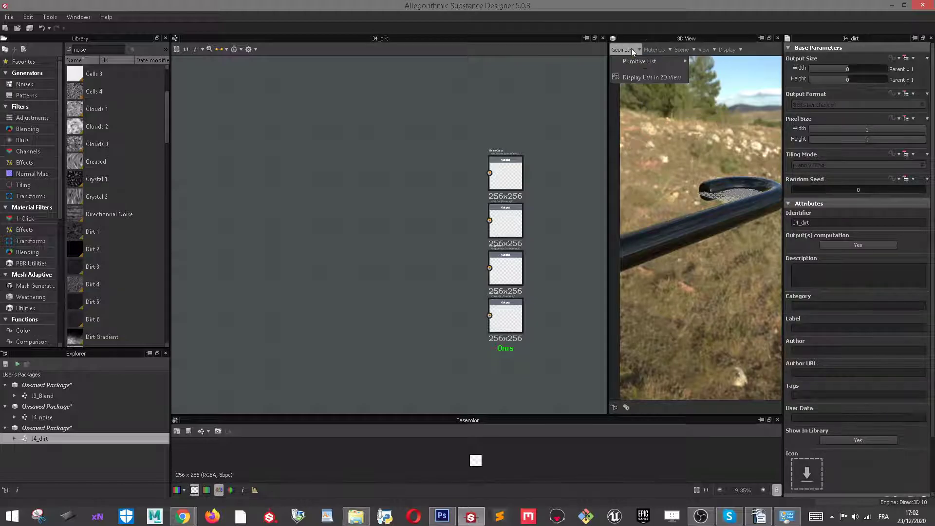
{"action": "mouse_move", "coordinate": [640, 62]}
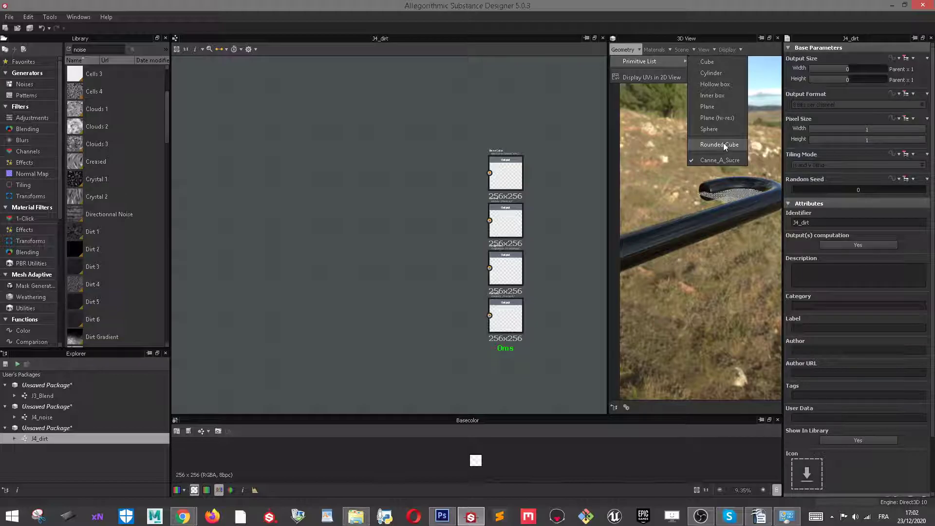
{"action": "left_click", "coordinate": [723, 145]}
{"action": "mouse_move", "coordinate": [711, 162]}
{"action": "left_mouse_down"}
{"action": "mouse_move", "coordinate": [735, 213]}
{"action": "mouse_move", "coordinate": [723, 281]}
{"action": "mouse_move", "coordinate": [711, 199]}
{"action": "mouse_move", "coordinate": [714, 224]}
{"action": "mouse_move", "coordinate": [682, 224]}
{"action": "mouse_move", "coordinate": [696, 204]}
{"action": "left_mouse_up"}
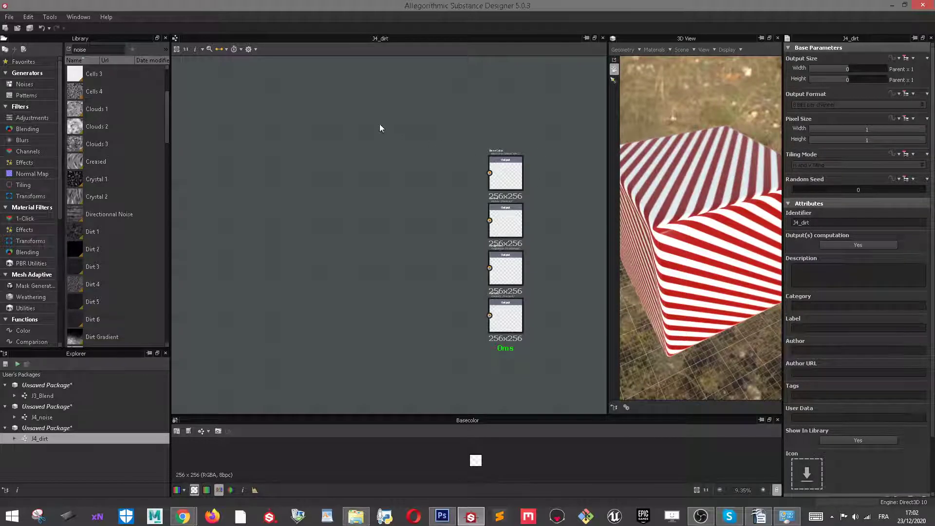
{"action": "right_click", "coordinate": [378, 156]}
{"action": "mouse_move", "coordinate": [409, 163]}
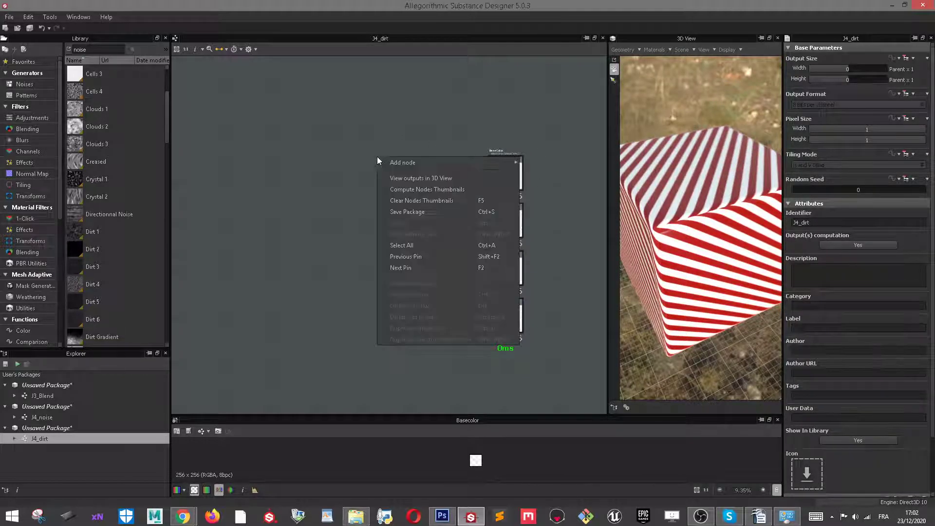
{"action": "left_click", "coordinate": [396, 178]}
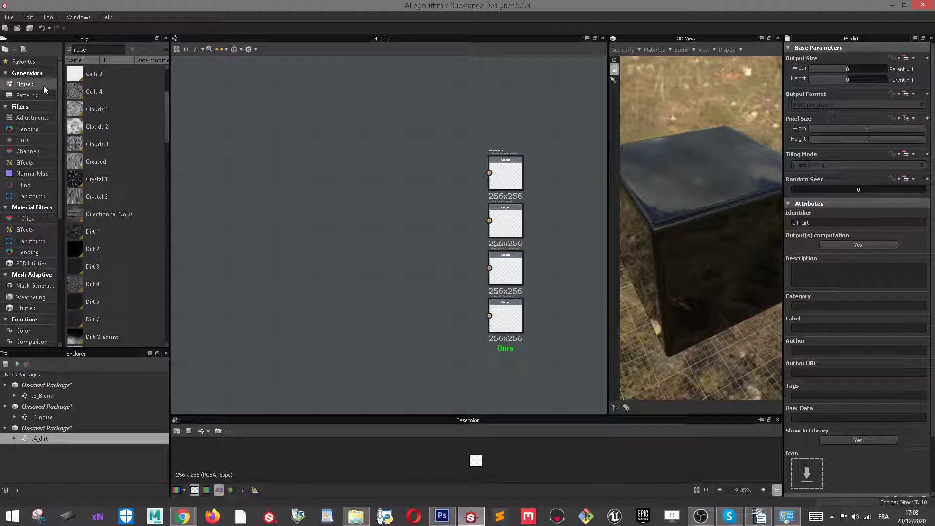
Browse Generators > Noises without the search filter and place a Dirt 1 node on the canvas.
{"action": "left_click", "coordinate": [27, 84]}
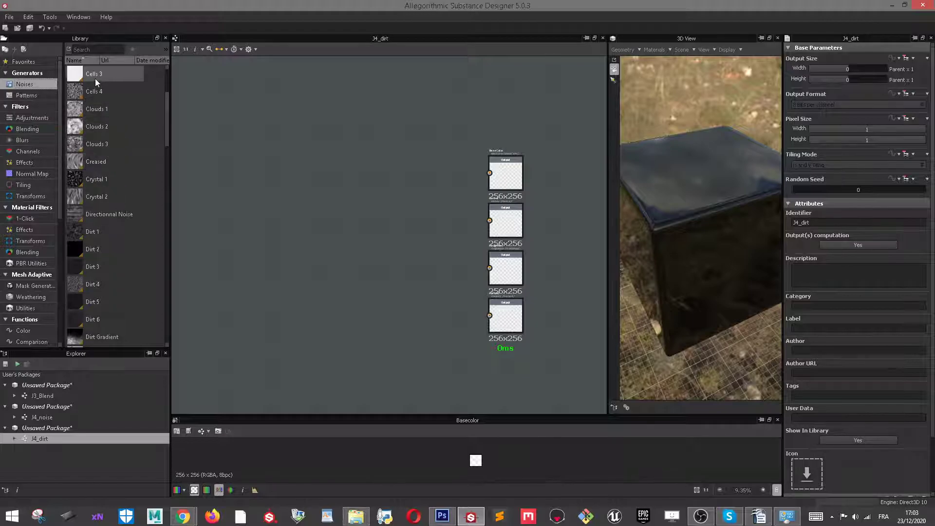
{"action": "scroll", "coordinate": [102, 122], "scroll_direction": "up", "scroll_amount": 1}
{"action": "scroll", "coordinate": [103, 206], "scroll_direction": "down", "scroll_amount": 1}
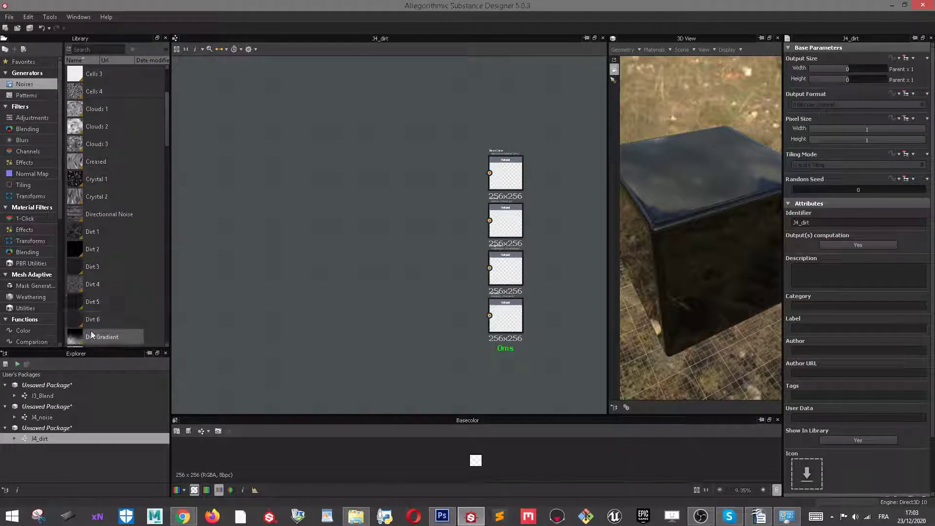
{"action": "right_click", "coordinate": [273, 120]}
{"action": "mouse_move", "coordinate": [343, 125]}
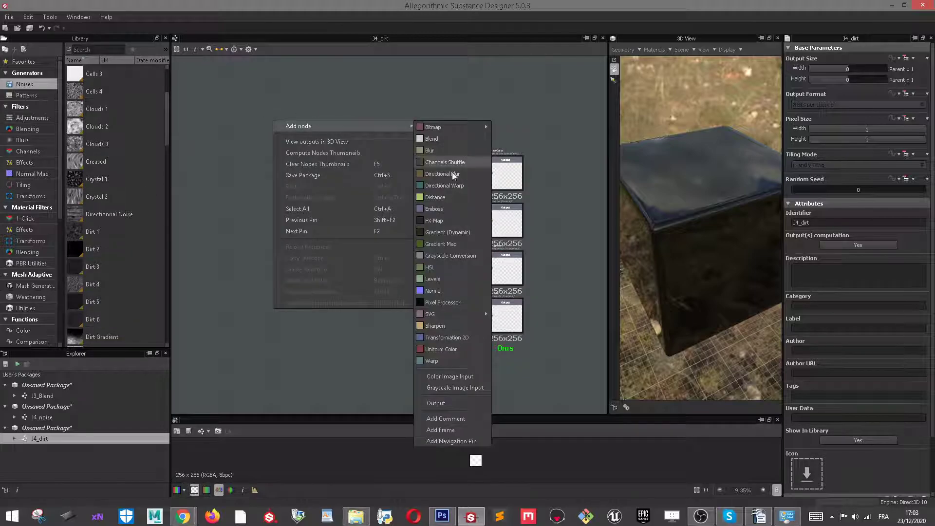
{"action": "left_click", "coordinate": [230, 300]}
{"action": "scroll", "coordinate": [90, 292], "scroll_direction": "down", "scroll_amount": 1}
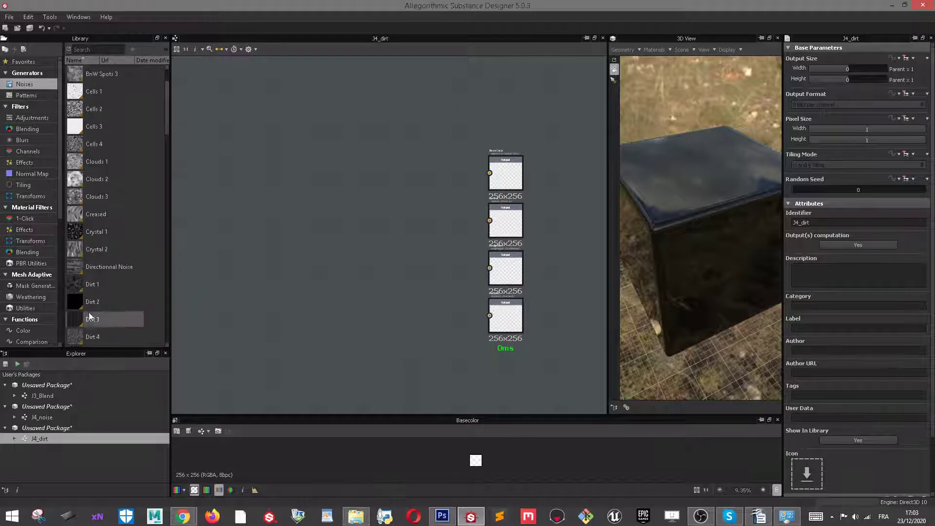
{"action": "scroll", "coordinate": [89, 311], "scroll_direction": "down", "scroll_amount": 1}
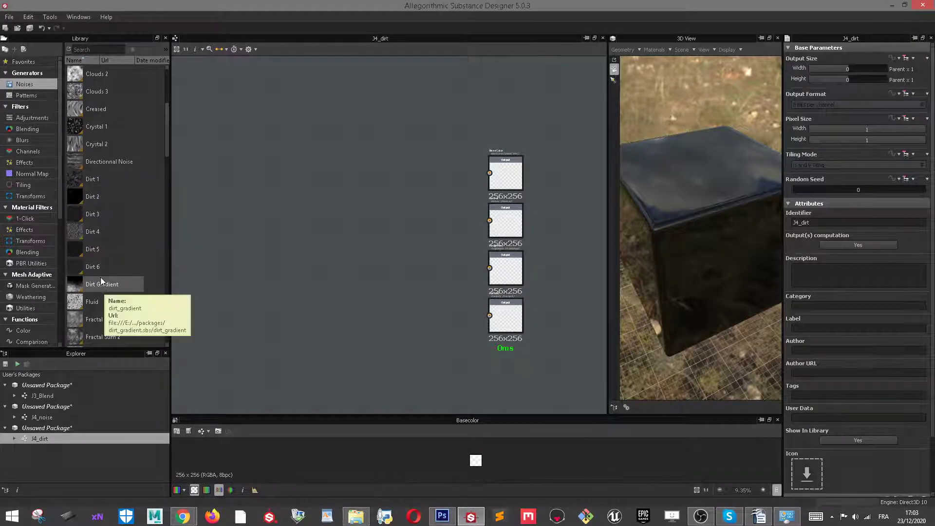
{"action": "mouse_move", "coordinate": [92, 179]}
{"action": "left_mouse_down"}
{"action": "mouse_move", "coordinate": [209, 193]}
{"action": "mouse_move", "coordinate": [255, 181]}
{"action": "left_mouse_up"}
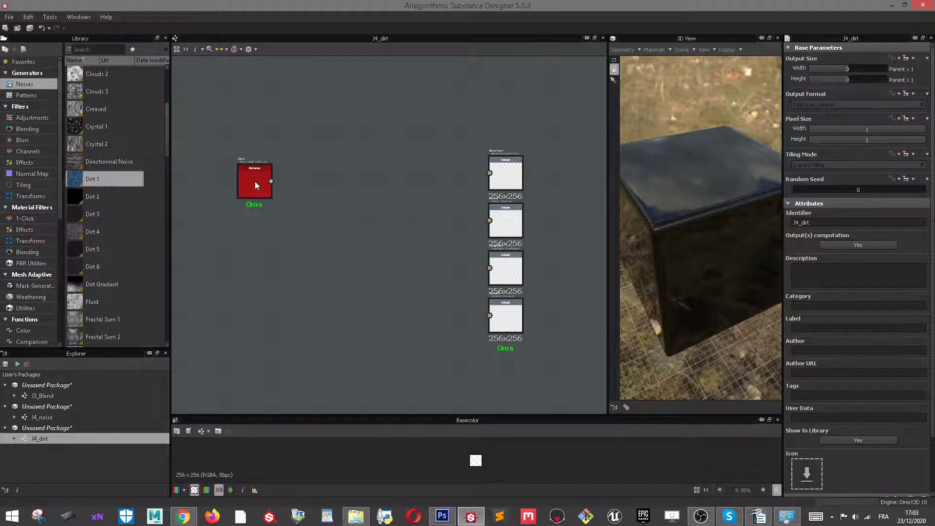
Wire the Dirt 1 output into the Base Color output node.
{"action": "scroll", "coordinate": [255, 181], "scroll_direction": "up", "scroll_amount": 2}
{"action": "scroll", "coordinate": [254, 183], "scroll_direction": "up", "scroll_amount": 3}
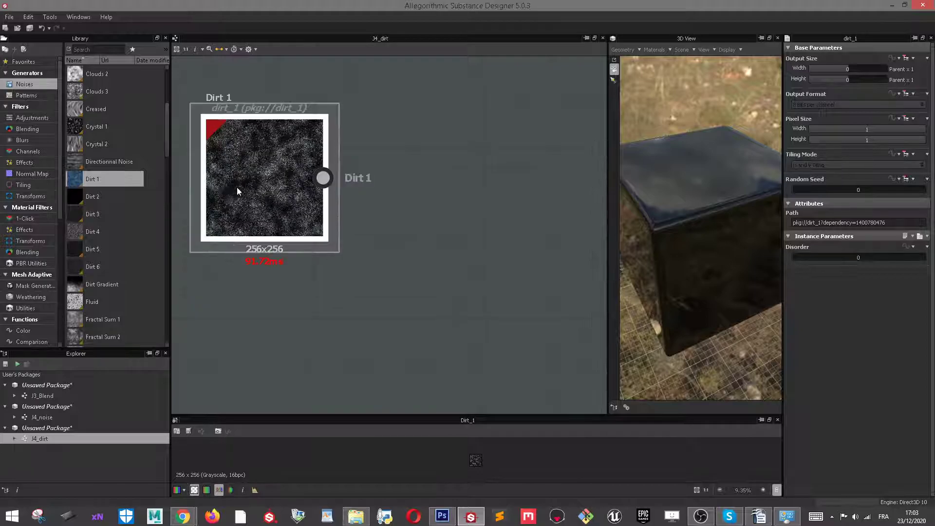
{"action": "key", "text": "f"}
{"action": "scroll", "coordinate": [341, 200], "scroll_direction": "down", "scroll_amount": 3}
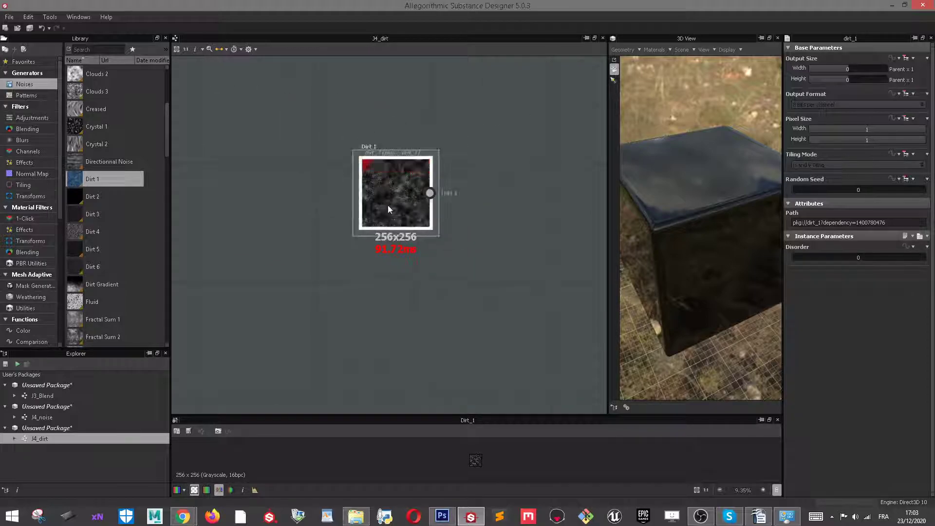
{"action": "mouse_move", "coordinate": [388, 206]}
{"action": "middle_mouse_down"}
{"action": "mouse_move", "coordinate": [336, 221]}
{"action": "mouse_move", "coordinate": [306, 193]}
{"action": "middle_mouse_up"}
{"action": "scroll", "coordinate": [382, 221], "scroll_direction": "down", "scroll_amount": 2}
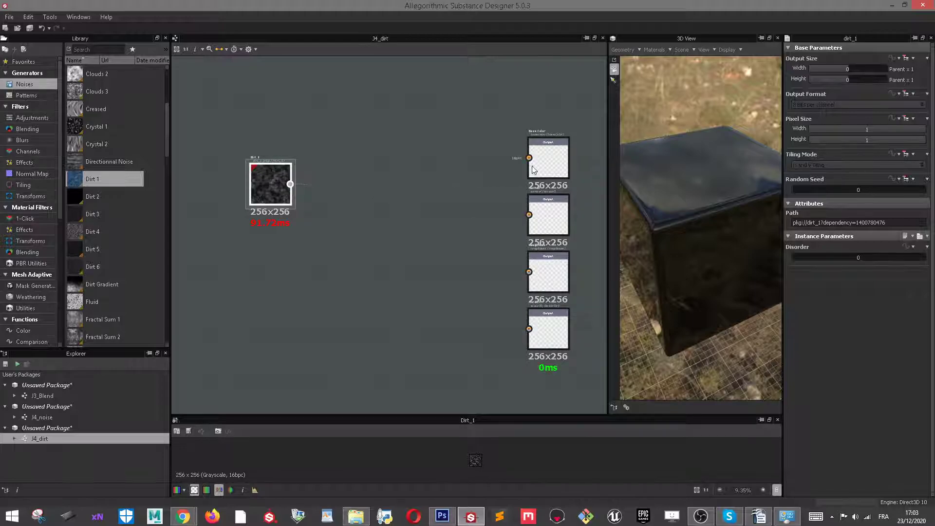
{"action": "left_click_drag", "start_coordinate": [290, 184], "coordinate": [530, 157]}
{"action": "left_click_drag", "start_coordinate": [685, 278], "coordinate": [703, 179]}
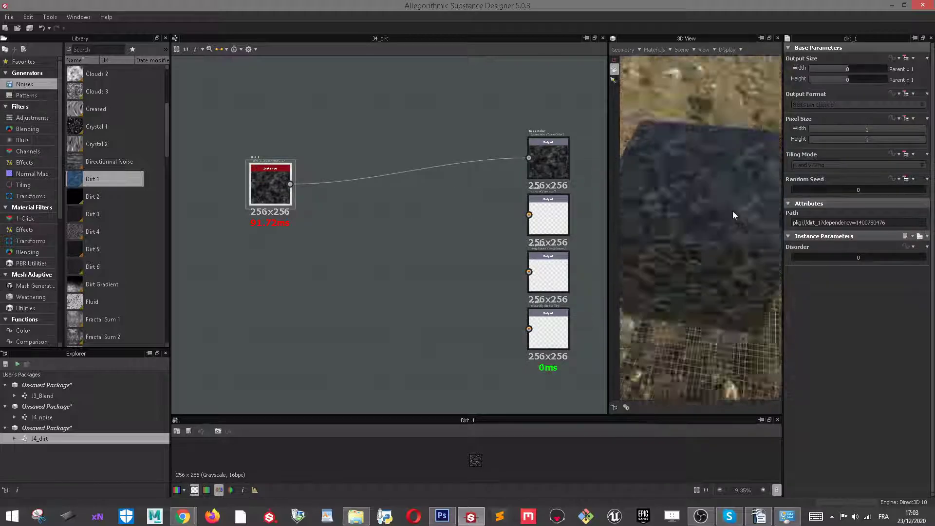
Reposition the Dirt 1 node and set its Random Seed to 10.
{"action": "scroll", "coordinate": [703, 184], "scroll_direction": "up", "scroll_amount": 5}
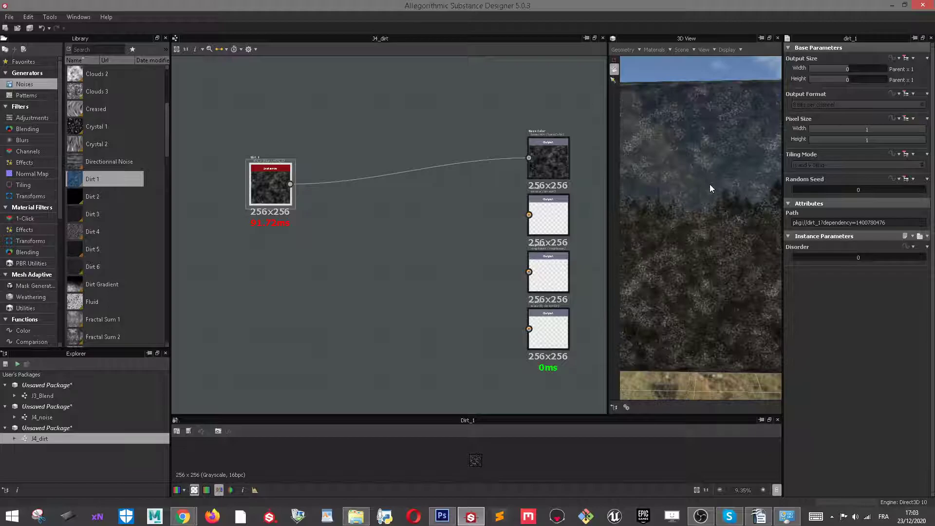
{"action": "middle_click_drag", "start_coordinate": [376, 208], "coordinate": [392, 183]}
{"action": "left_click_drag", "start_coordinate": [284, 157], "coordinate": [282, 138]}
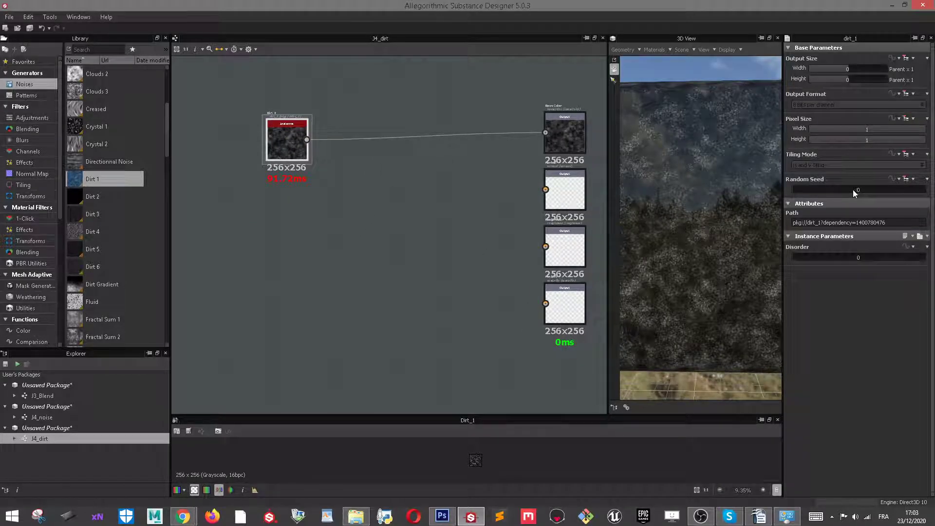
{"action": "scroll", "coordinate": [287, 146], "scroll_direction": "up", "scroll_amount": 2}
{"action": "scroll", "coordinate": [282, 172], "scroll_direction": "up", "scroll_amount": 2}
{"action": "scroll", "coordinate": [293, 159], "scroll_direction": "up", "scroll_amount": 1}
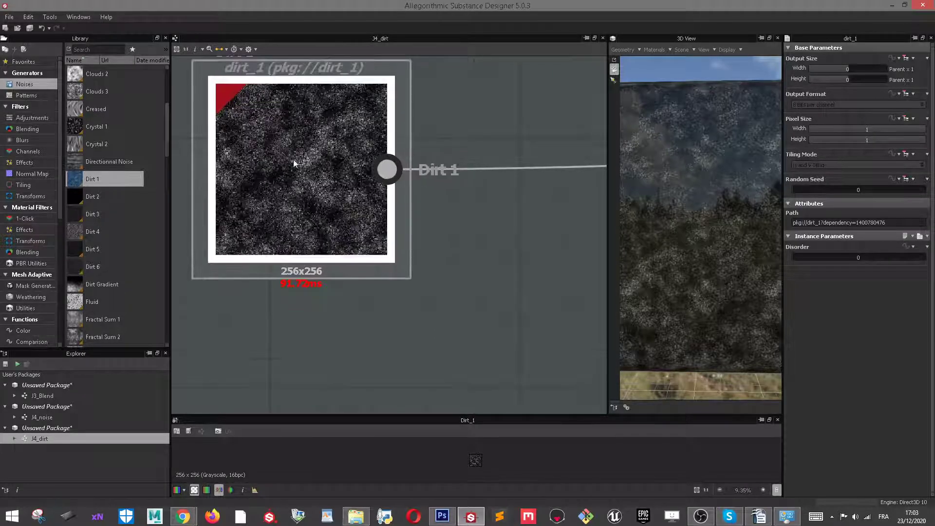
{"action": "scroll", "coordinate": [317, 210], "scroll_direction": "down", "scroll_amount": 3}
{"action": "scroll", "coordinate": [439, 115], "scroll_direction": "down", "scroll_amount": 1}
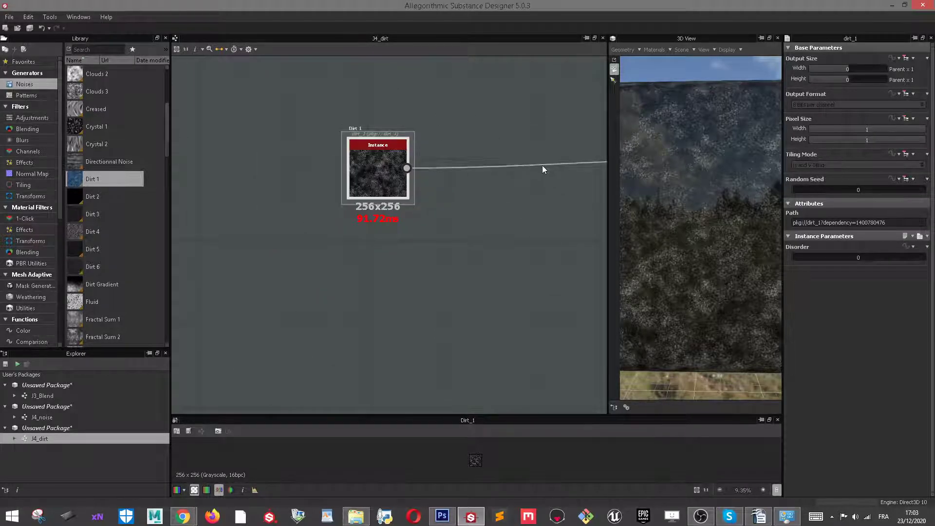
{"action": "scroll", "coordinate": [424, 175], "scroll_direction": "down", "scroll_amount": 1}
{"action": "left_click_drag", "start_coordinate": [312, 205], "coordinate": [287, 249]}
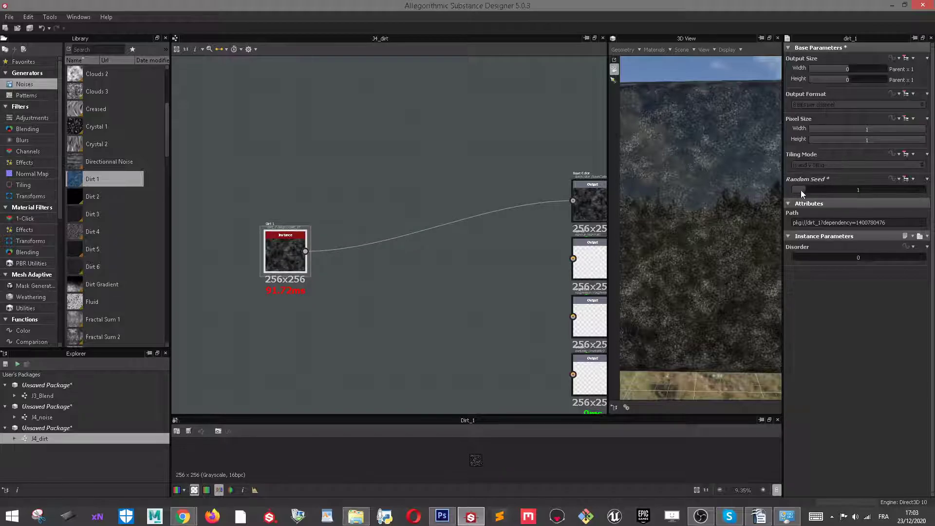
{"action": "left_click_drag", "start_coordinate": [800, 190], "coordinate": [898, 187]}
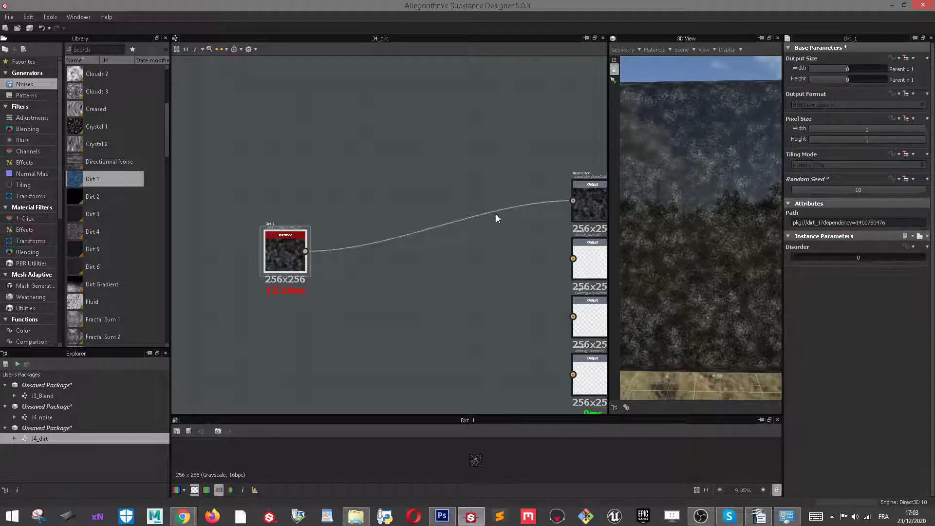
{"action": "scroll", "coordinate": [496, 219], "scroll_direction": "down", "scroll_amount": 3}
{"action": "scroll", "coordinate": [482, 177], "scroll_direction": "up", "scroll_amount": 3}
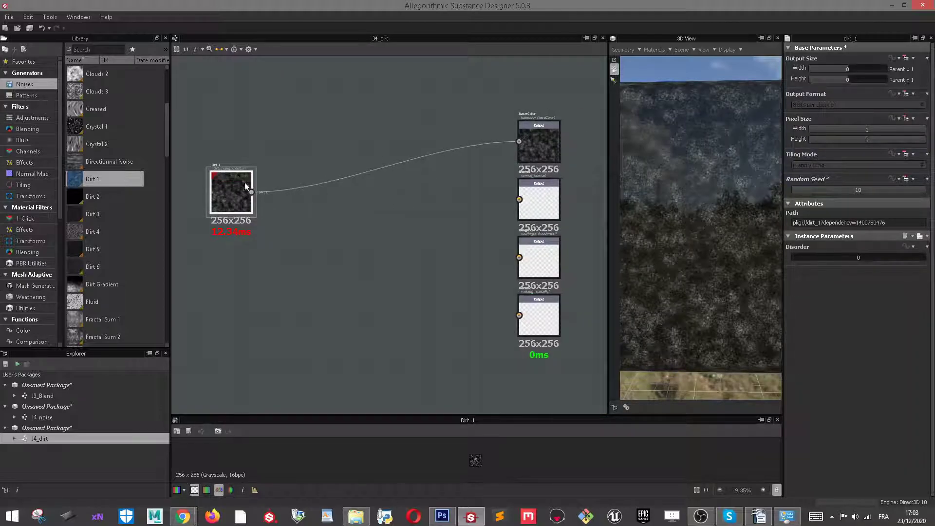
Duplicate Dirt 1 and insert a Blend node combining both Dirt 1 noises before Base Color.
{"action": "key", "text": "ctrl+d"}
{"action": "left_click_drag", "start_coordinate": [390, 239], "coordinate": [274, 279]}
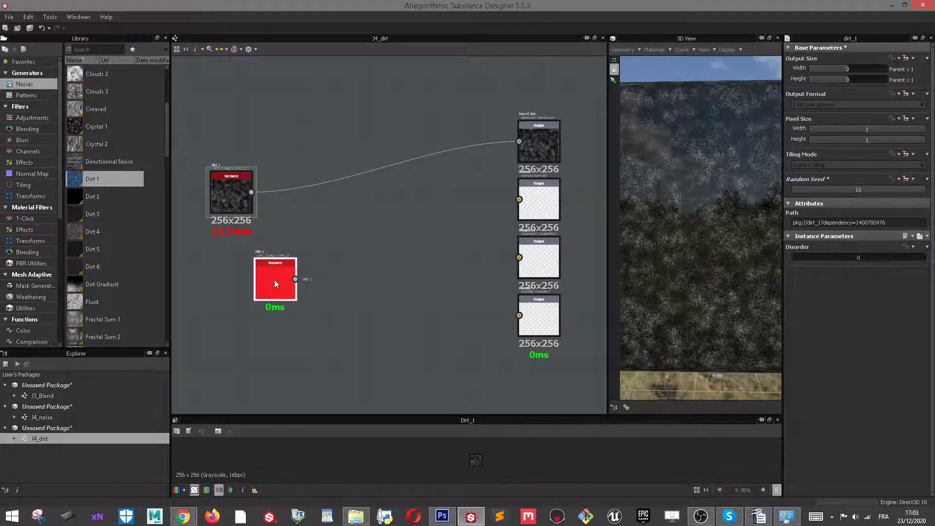
{"action": "left_click_drag", "start_coordinate": [894, 194], "coordinate": [844, 192]}
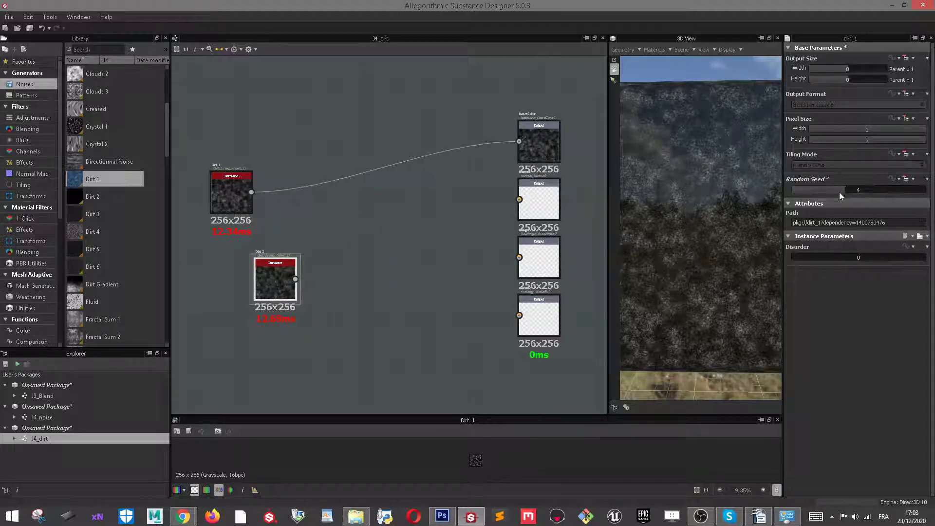
{"action": "left_click", "coordinate": [242, 188]}
{"action": "right_click", "coordinate": [313, 94]}
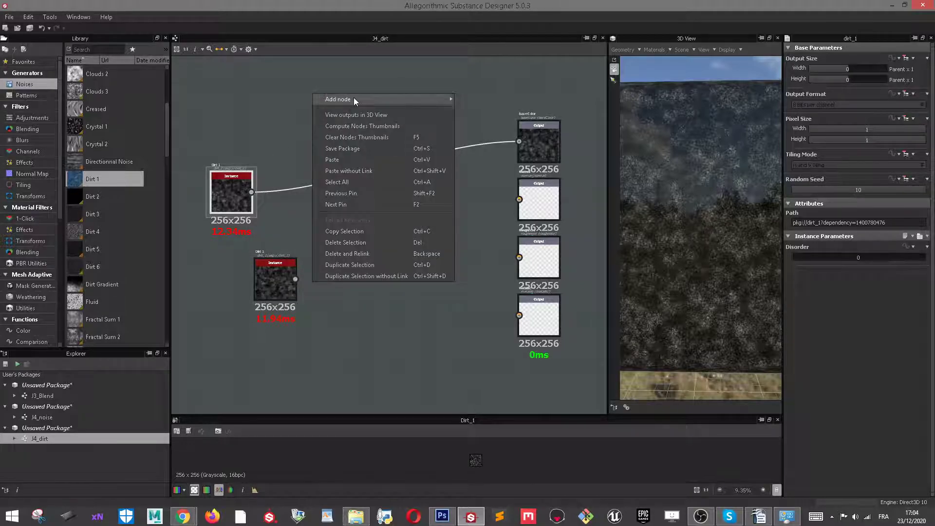
{"action": "left_click", "coordinate": [467, 99]}
{"action": "left_click_drag", "start_coordinate": [307, 194], "coordinate": [360, 223]}
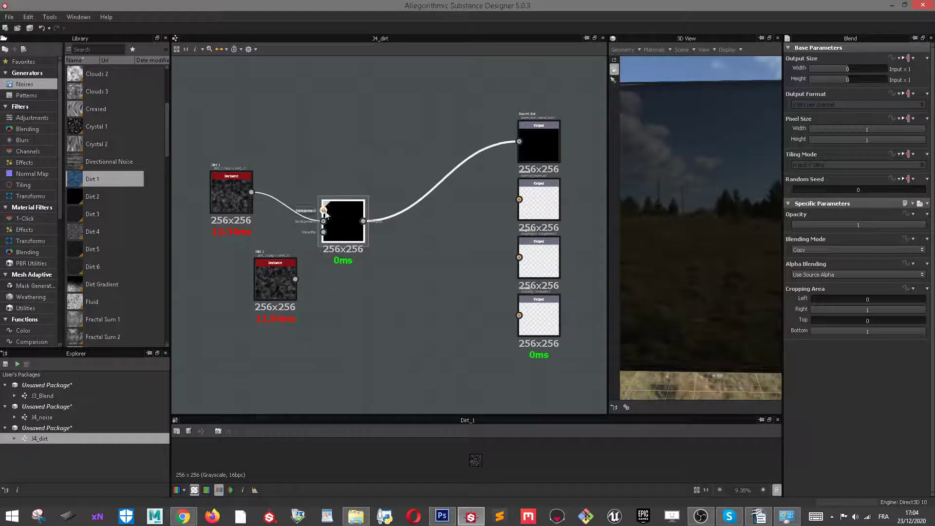
{"action": "mouse_move", "coordinate": [296, 279]}
{"action": "left_mouse_down"}
{"action": "mouse_move", "coordinate": [323, 210]}
{"action": "mouse_move", "coordinate": [258, 261]}
{"action": "left_mouse_up"}
Show the Blend result in the 2D view and test a lower Opacity.
{"action": "left_click", "coordinate": [340, 229]}
{"action": "double_click", "coordinate": [340, 229]}
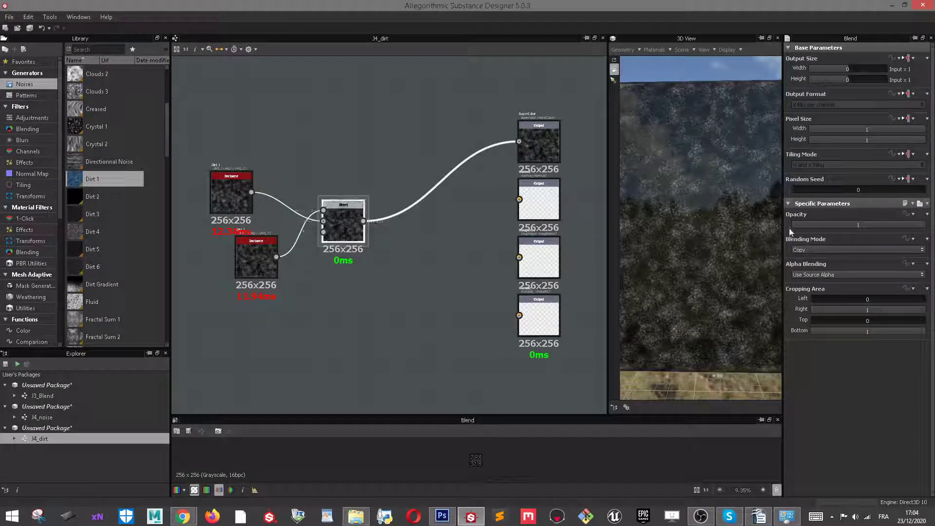
{"action": "mouse_move", "coordinate": [870, 231]}
{"action": "left_mouse_down"}
{"action": "mouse_move", "coordinate": [799, 233]}
{"action": "mouse_move", "coordinate": [923, 225]}
{"action": "left_mouse_up"}
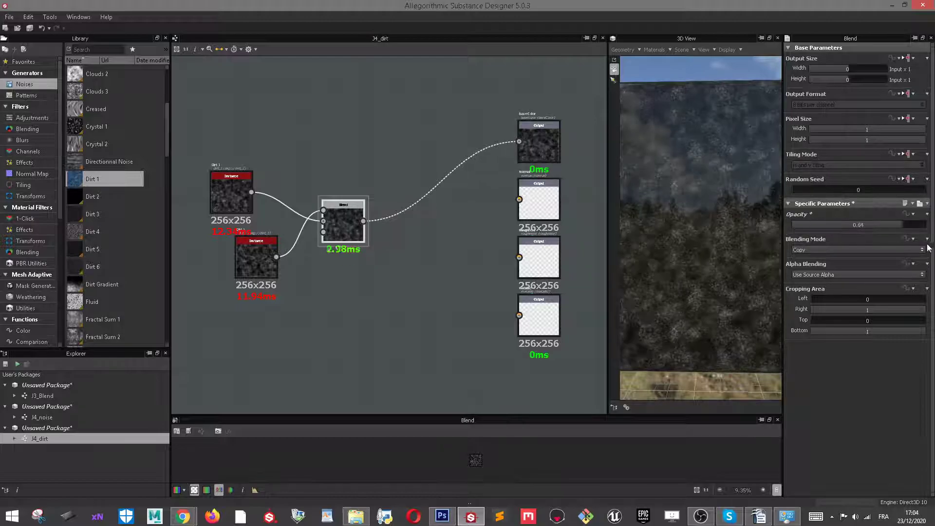
{"action": "middle_click_drag", "start_coordinate": [576, 227], "coordinate": [511, 235]}
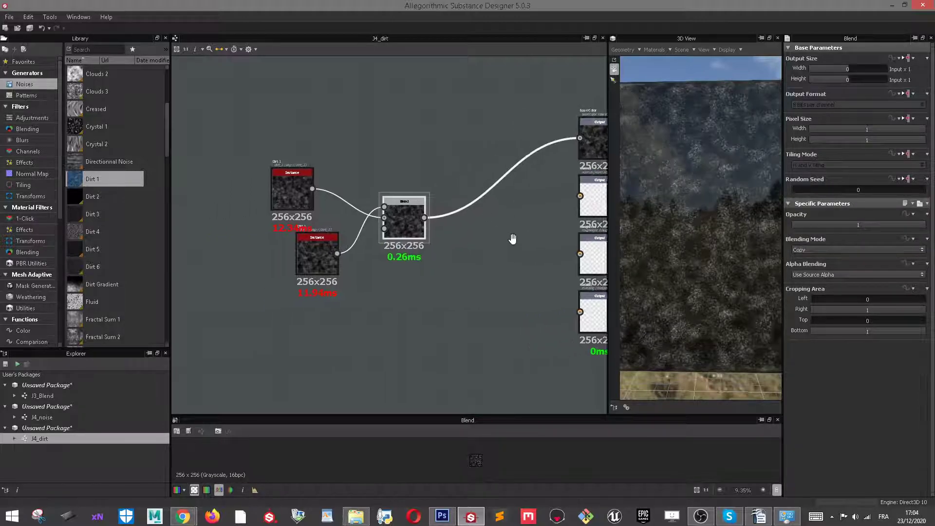
{"action": "left_click_drag", "start_coordinate": [427, 203], "coordinate": [472, 150]}
{"action": "mouse_move", "coordinate": [327, 156]}
{"action": "left_mouse_down"}
{"action": "mouse_move", "coordinate": [321, 125]}
{"action": "mouse_move", "coordinate": [345, 103]}
{"action": "left_mouse_up"}
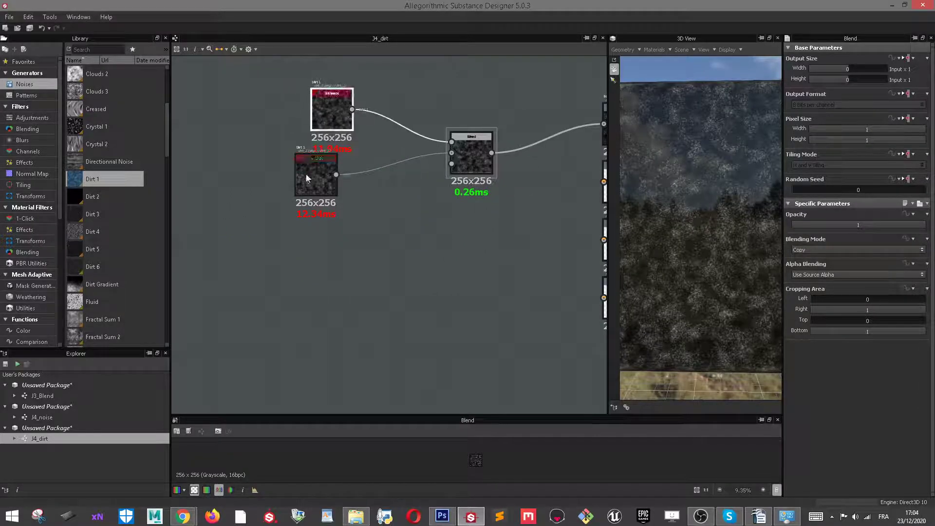
Give the top Dirt 1 Random Seed 5 and Disorder 62.04.
{"action": "left_click_drag", "start_coordinate": [316, 180], "coordinate": [304, 217]}
{"action": "left_click", "coordinate": [340, 128]}
{"action": "left_click_drag", "start_coordinate": [341, 131], "coordinate": [292, 139]}
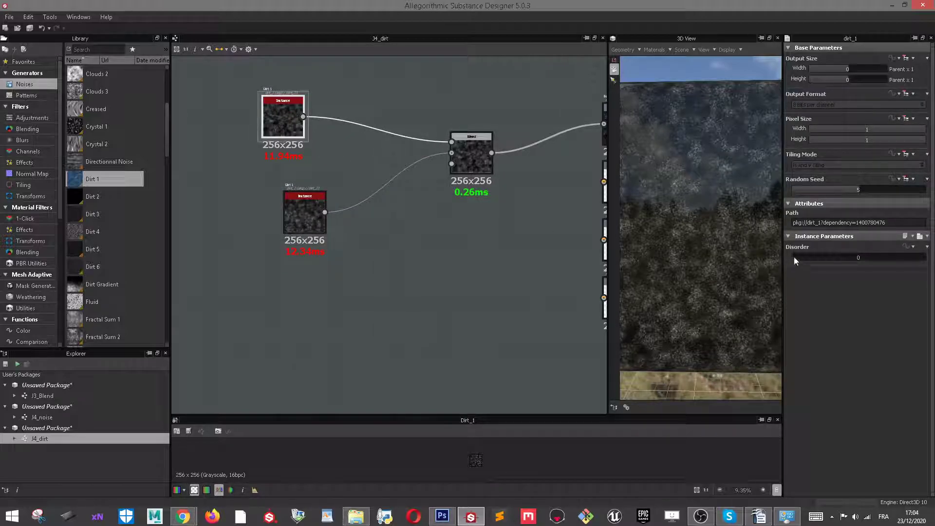
{"action": "mouse_move", "coordinate": [794, 256]}
{"action": "left_mouse_down"}
{"action": "mouse_move", "coordinate": [907, 262]}
{"action": "mouse_move", "coordinate": [820, 255]}
{"action": "mouse_move", "coordinate": [873, 265]}
{"action": "left_mouse_up"}
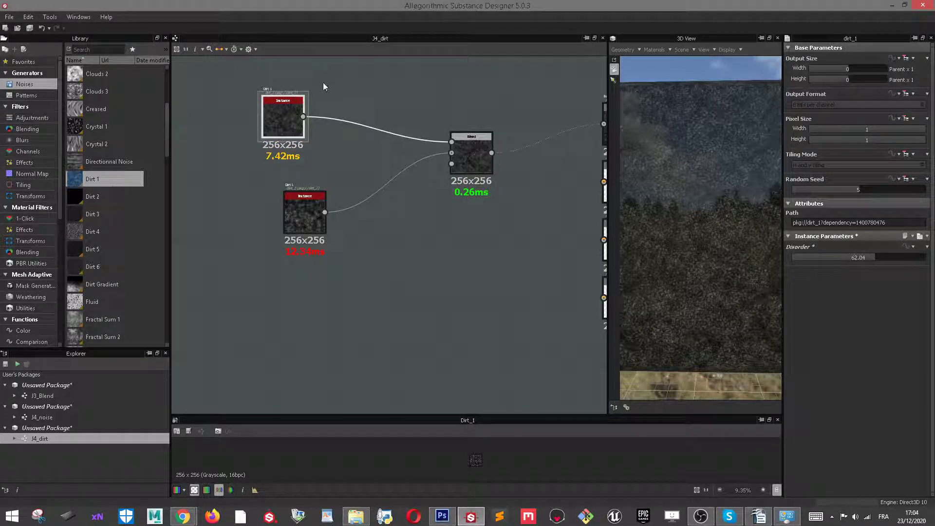
{"action": "scroll", "coordinate": [276, 119], "scroll_direction": "up", "scroll_amount": 1}
{"action": "left_click", "coordinate": [103, 196]}
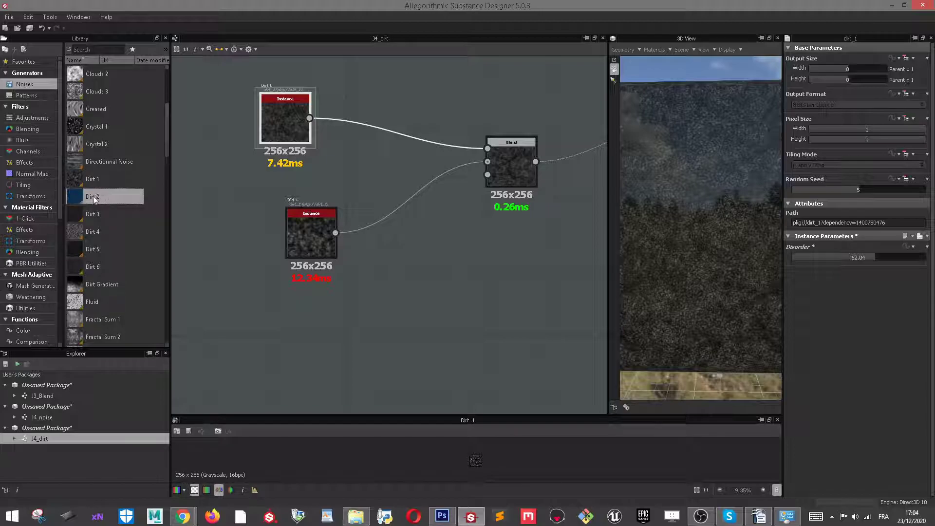
Add a Dirt 2 noise and wire it directly into the Base Color output.
{"action": "left_click_drag", "start_coordinate": [95, 198], "coordinate": [206, 299]}
{"action": "middle_click_drag", "start_coordinate": [274, 304], "coordinate": [313, 302]}
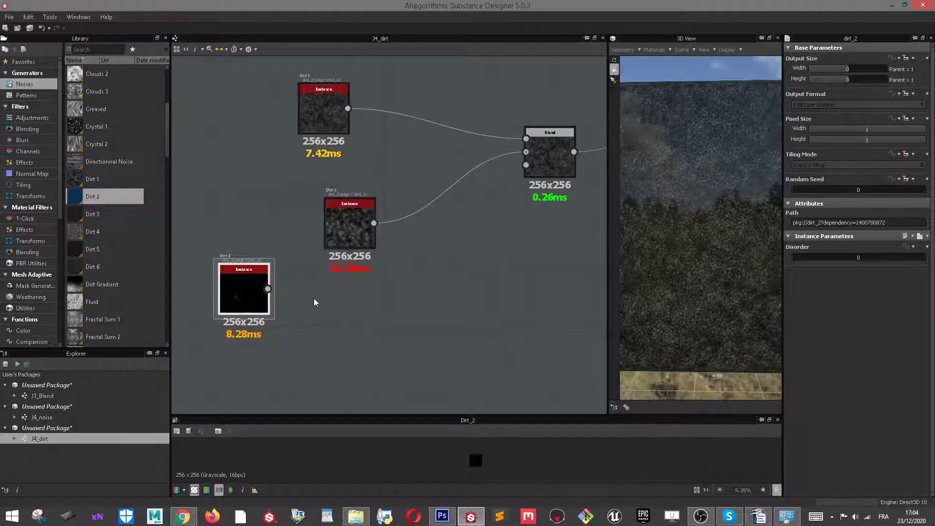
{"action": "scroll", "coordinate": [387, 219], "scroll_direction": "down", "scroll_amount": 3}
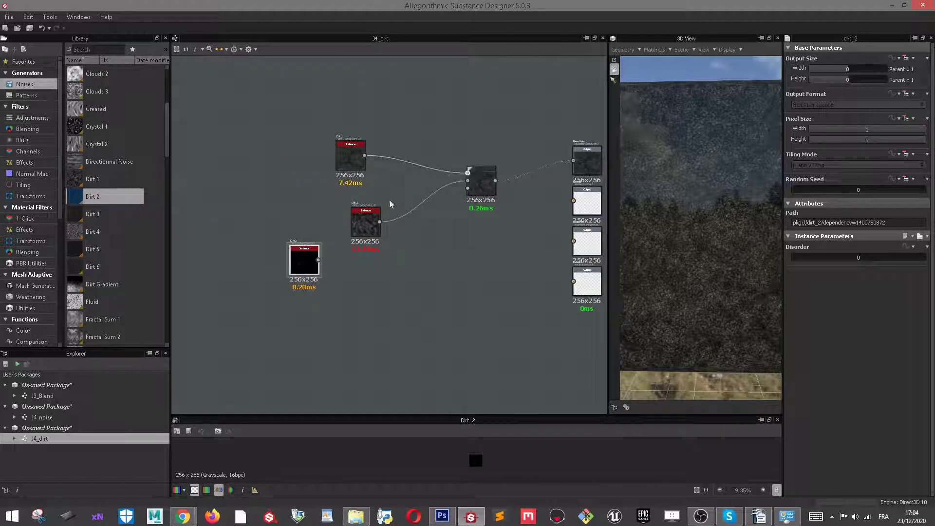
{"action": "mouse_move", "coordinate": [319, 261]}
{"action": "left_mouse_down"}
{"action": "mouse_move", "coordinate": [324, 217]}
{"action": "mouse_move", "coordinate": [315, 202]}
{"action": "left_mouse_up"}
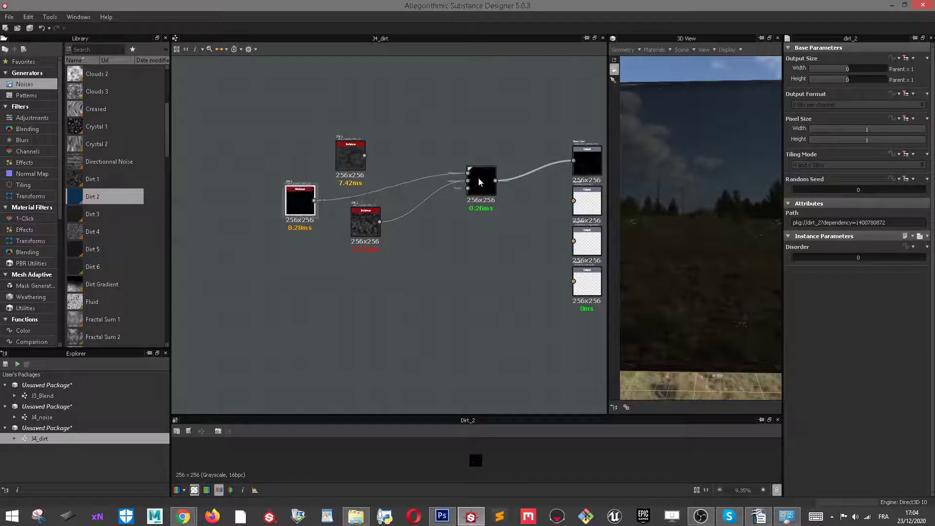
{"action": "left_click_drag", "start_coordinate": [492, 181], "coordinate": [461, 251]}
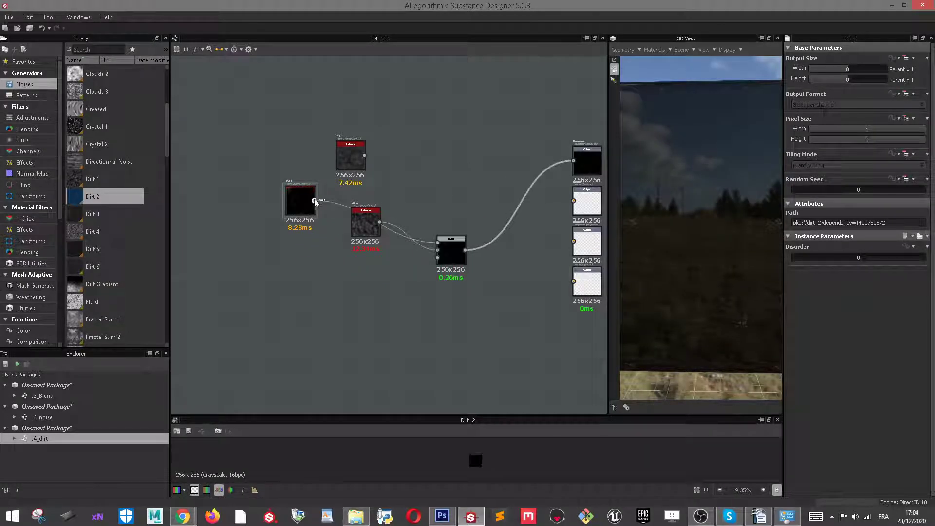
{"action": "left_click_drag", "start_coordinate": [314, 200], "coordinate": [578, 170]}
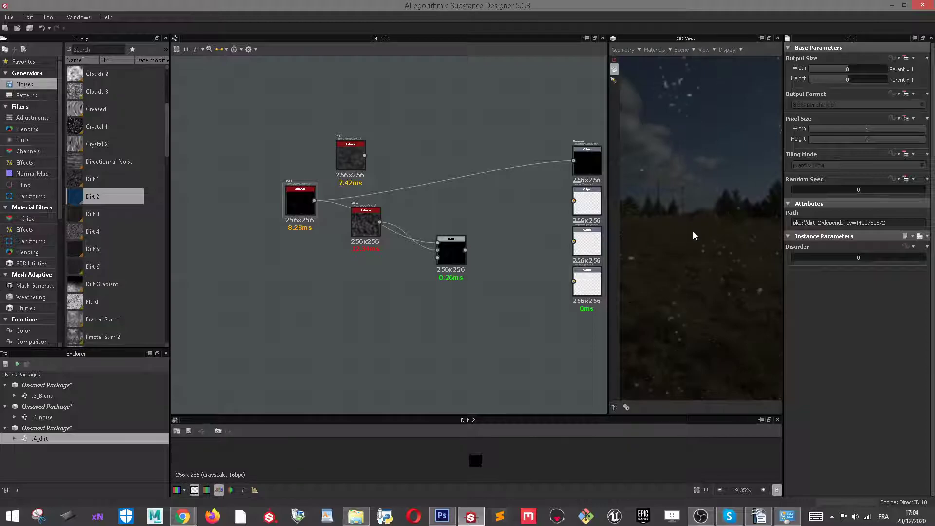
Give Dirt 2 Disorder 91.97 and Random Seed 6, then add Dirt 3 and Dirt 4 noises.
{"action": "left_click_drag", "start_coordinate": [810, 257], "coordinate": [915, 257]}
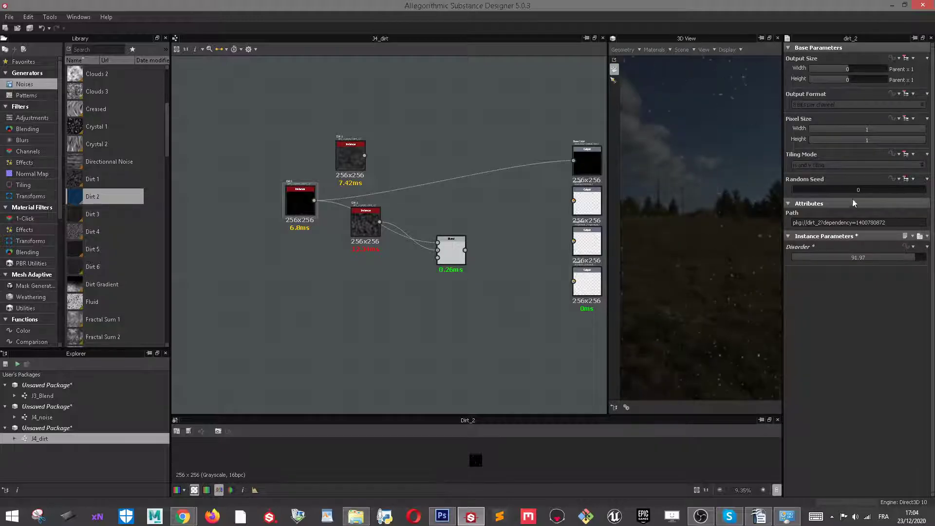
{"action": "left_click_drag", "start_coordinate": [834, 191], "coordinate": [879, 191]}
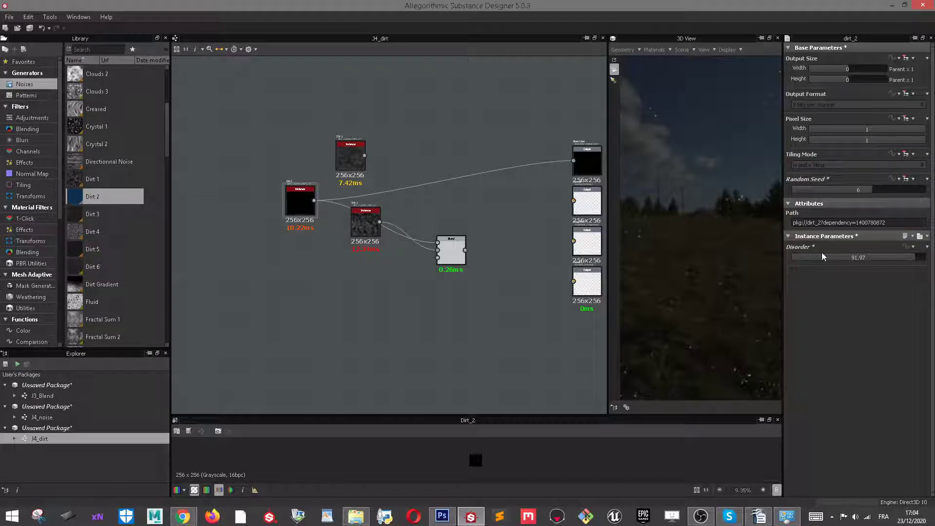
{"action": "left_click_drag", "start_coordinate": [92, 214], "coordinate": [232, 294]}
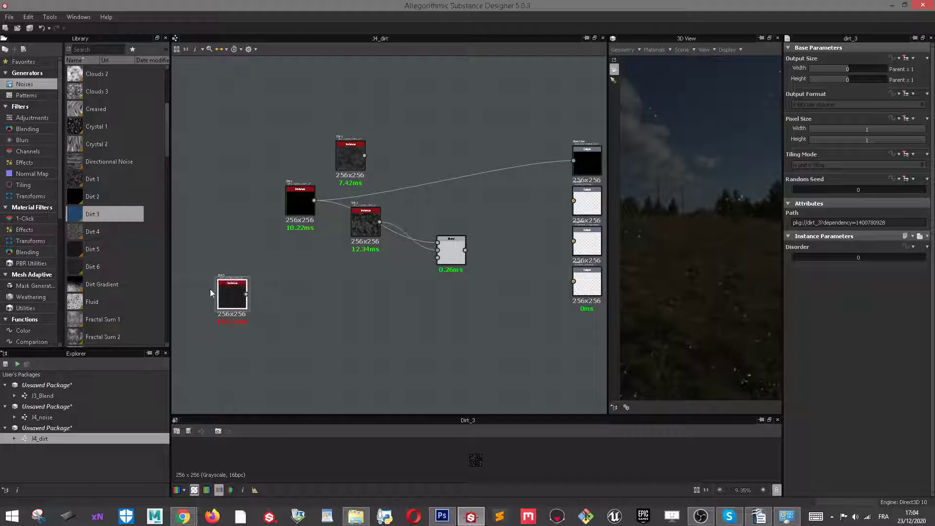
{"action": "left_click_drag", "start_coordinate": [92, 231], "coordinate": [312, 372]}
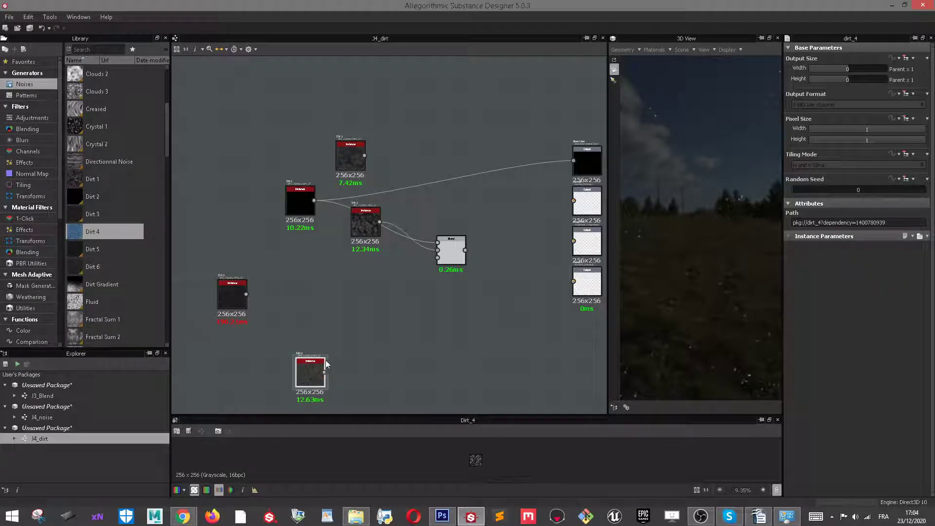
Wire Dirt 4 into Base Color with Random Seed 5, and add a Dirt 6 noise.
{"action": "left_click_drag", "start_coordinate": [327, 364], "coordinate": [387, 329]}
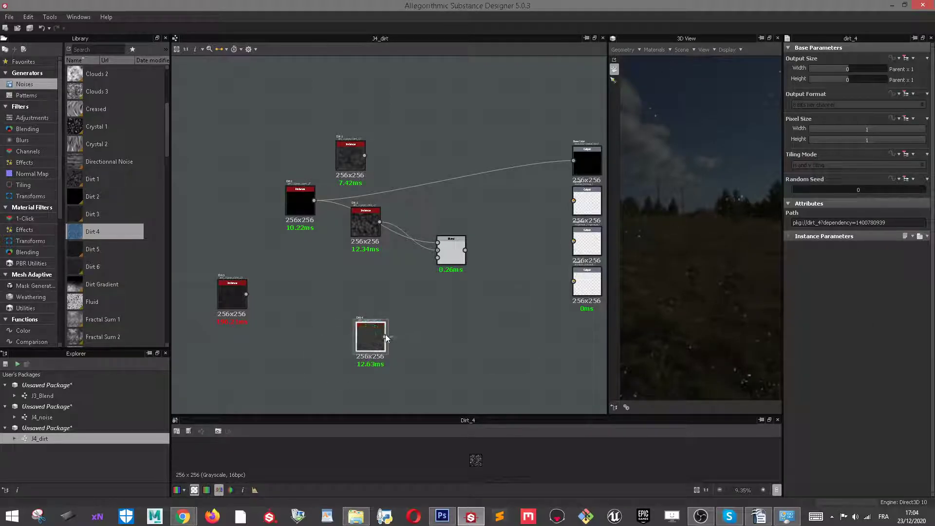
{"action": "left_click_drag", "start_coordinate": [385, 336], "coordinate": [574, 160]}
{"action": "left_click_drag", "start_coordinate": [809, 190], "coordinate": [860, 189]}
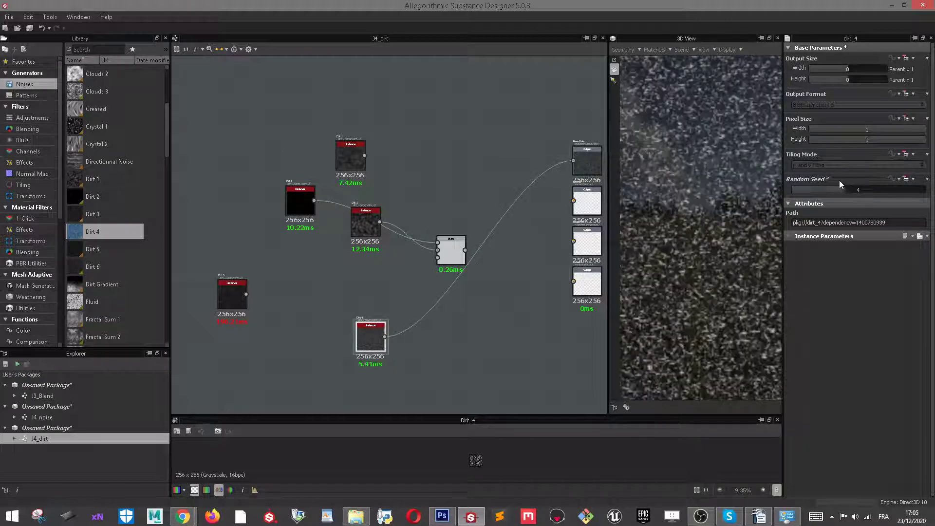
{"action": "left_click_drag", "start_coordinate": [859, 189], "coordinate": [858, 191]}
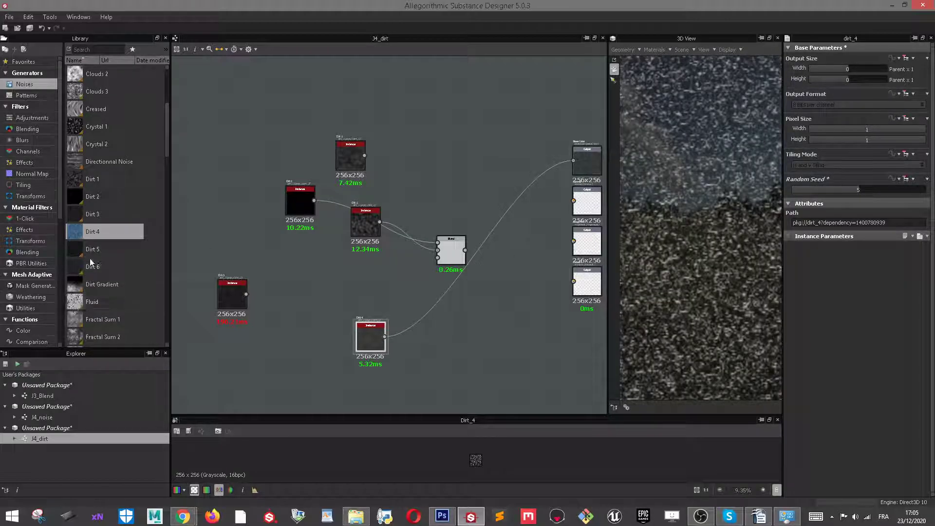
{"action": "mouse_move", "coordinate": [93, 267]}
{"action": "left_mouse_down"}
{"action": "mouse_move", "coordinate": [277, 378]}
{"action": "mouse_move", "coordinate": [573, 162]}
{"action": "left_mouse_up"}
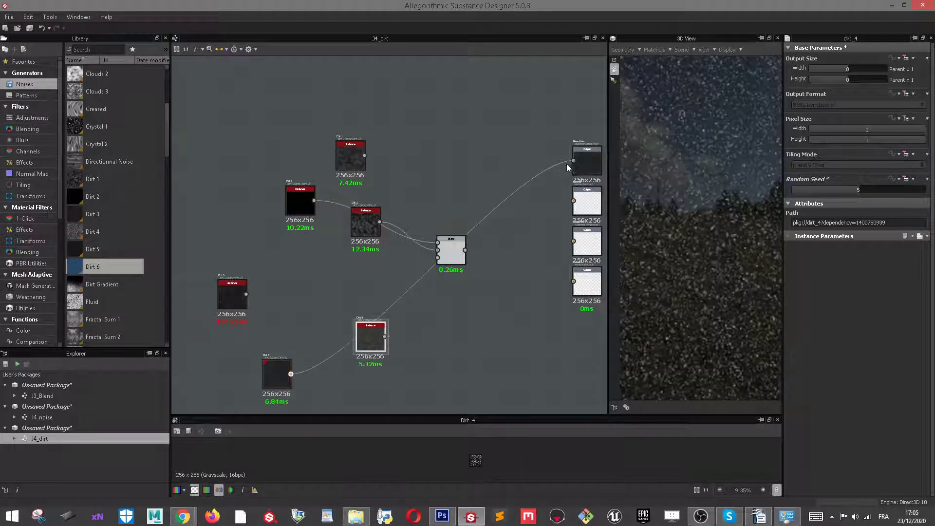
Move the Blend node and wire Dirt 1 into its third input.
{"action": "scroll", "coordinate": [312, 341], "scroll_direction": "down", "scroll_amount": 2}
{"action": "scroll", "coordinate": [283, 331], "scroll_direction": "up", "scroll_amount": 4}
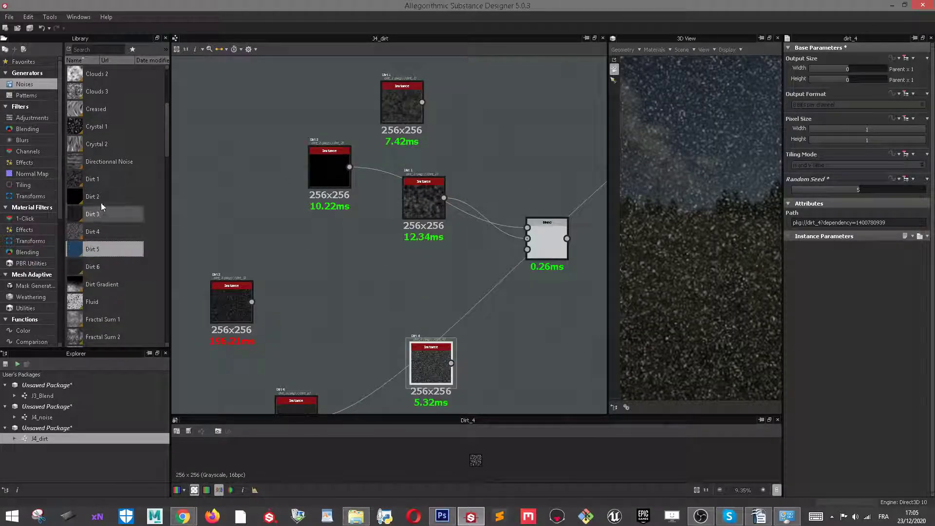
{"action": "left_click", "coordinate": [112, 180]}
{"action": "left_click", "coordinate": [113, 196]}
{"action": "left_click", "coordinate": [113, 215]}
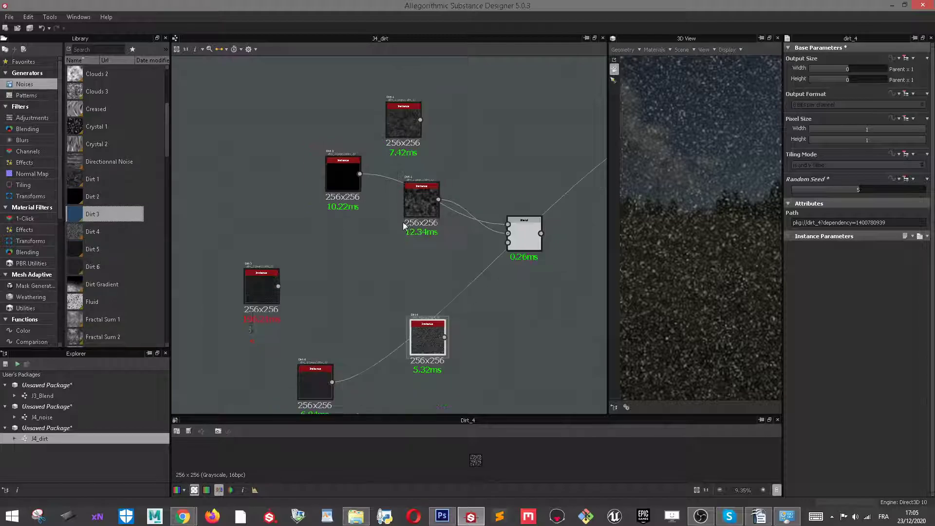
{"action": "scroll", "coordinate": [387, 192], "scroll_direction": "down", "scroll_amount": 2}
{"action": "scroll", "coordinate": [388, 167], "scroll_direction": "up", "scroll_amount": 1}
{"action": "middle_click_drag", "start_coordinate": [511, 252], "coordinate": [408, 170]}
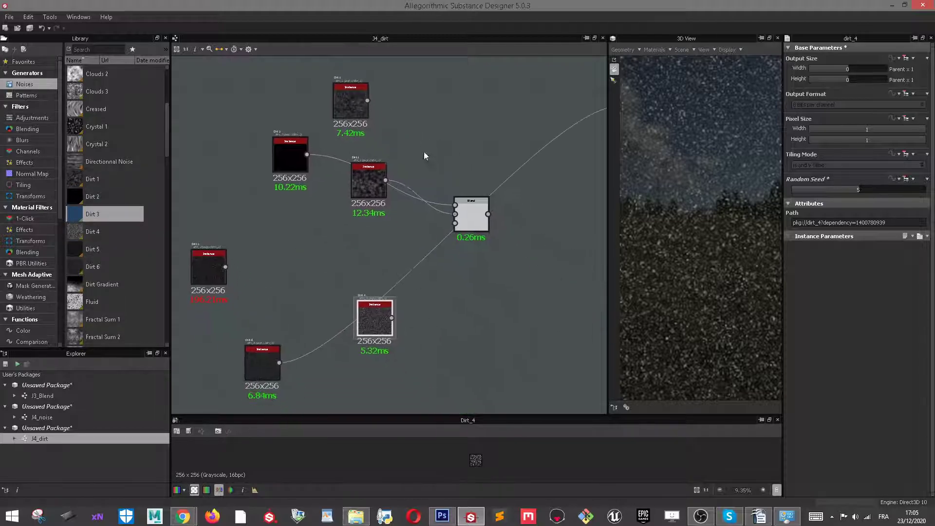
{"action": "mouse_move", "coordinate": [475, 210]}
{"action": "left_mouse_down"}
{"action": "mouse_move", "coordinate": [473, 162]}
{"action": "mouse_move", "coordinate": [498, 150]}
{"action": "left_mouse_up"}
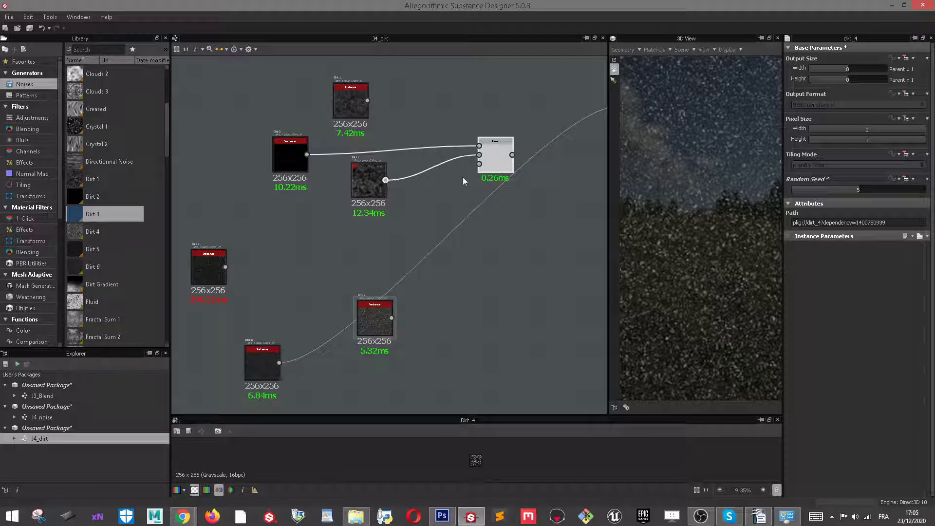
{"action": "left_click_drag", "start_coordinate": [385, 180], "coordinate": [479, 164]}
Disconnect Dirt 2 from the Blend and delete the extra Dirt nodes, including Dirt 4.
{"action": "left_click", "coordinate": [485, 151]}
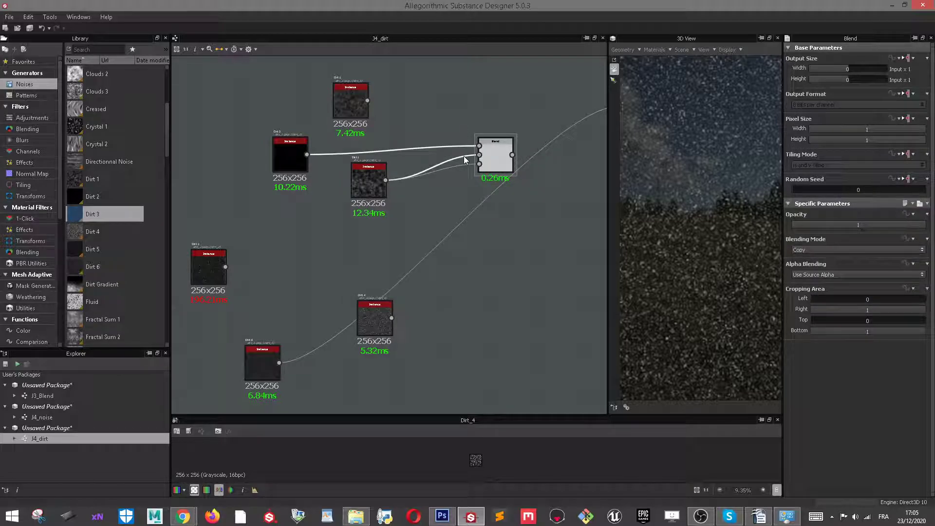
{"action": "left_click_drag", "start_coordinate": [457, 157], "coordinate": [320, 143]}
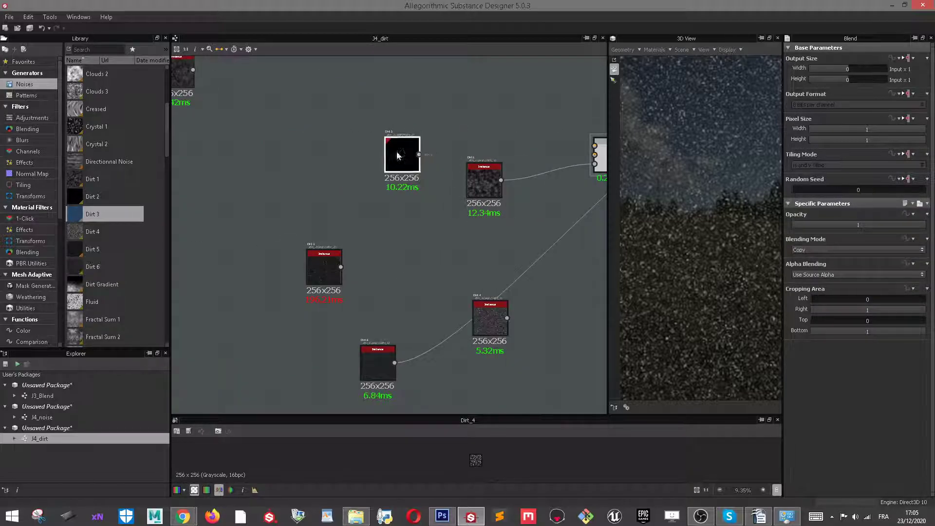
{"action": "left_click_drag", "start_coordinate": [397, 151], "coordinate": [344, 155]}
{"action": "scroll", "coordinate": [341, 122], "scroll_direction": "down", "scroll_amount": 2}
{"action": "scroll", "coordinate": [244, 119], "scroll_direction": "down", "scroll_amount": 1}
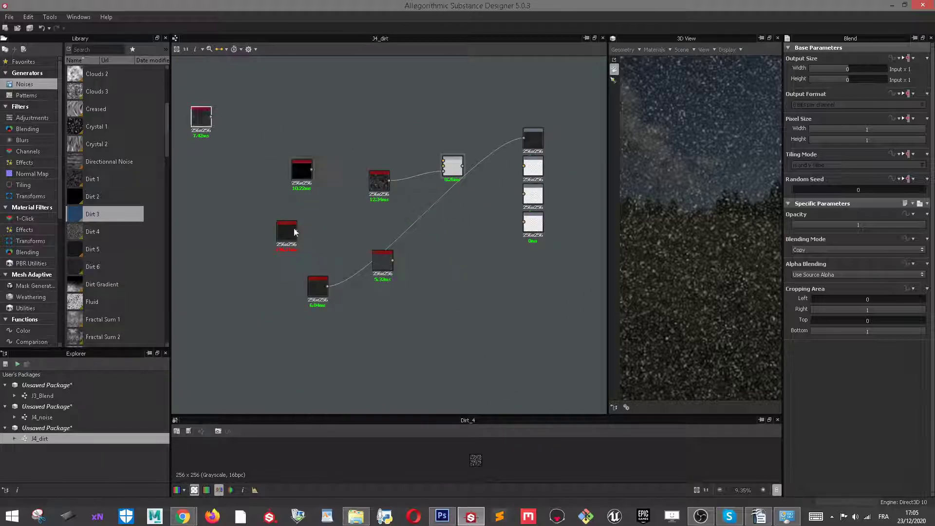
{"action": "key", "text": "Delete"}
{"action": "left_click", "coordinate": [382, 259]}
{"action": "key", "text": "Delete"}
Add a purple Uniform Color node beside Dirt 1.
{"action": "scroll", "coordinate": [475, 168], "scroll_direction": "up", "scroll_amount": 2}
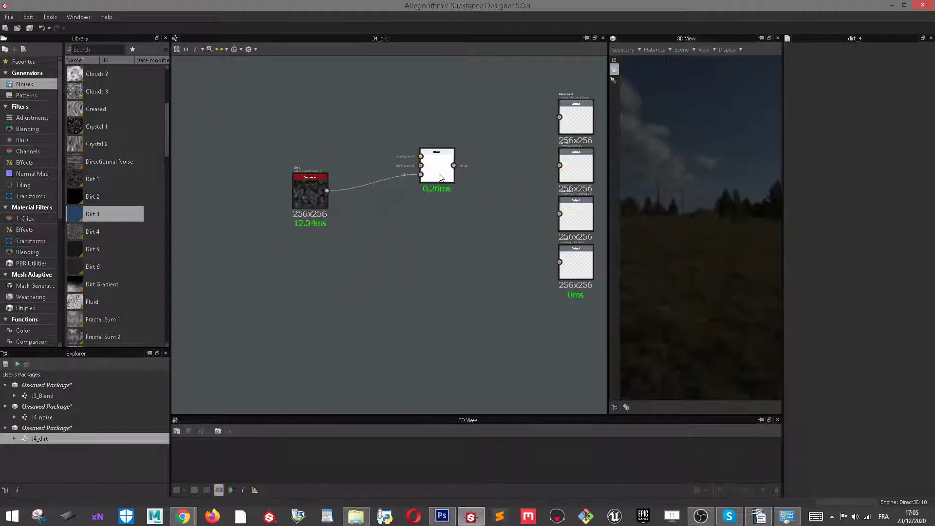
{"action": "double_click", "coordinate": [440, 177]}
{"action": "left_click", "coordinate": [312, 192]}
{"action": "right_click", "coordinate": [296, 104]}
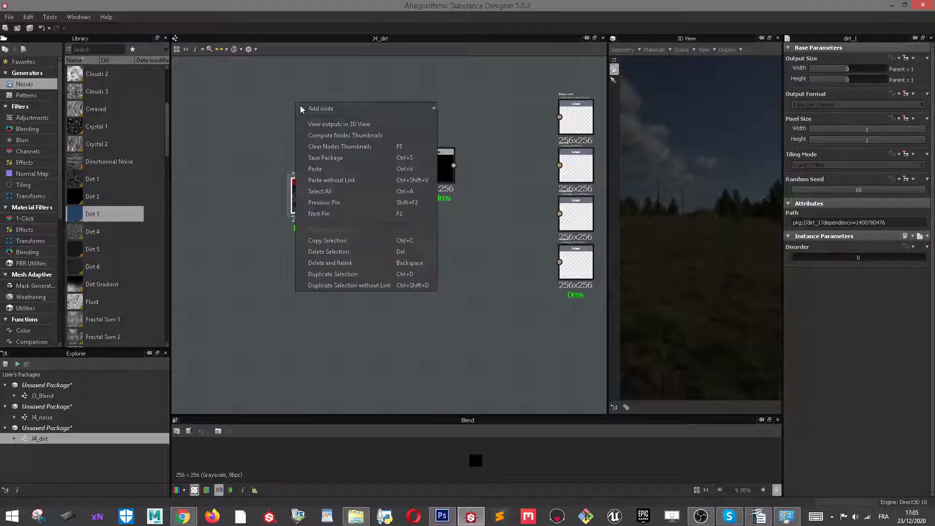
{"action": "left_click", "coordinate": [479, 328]}
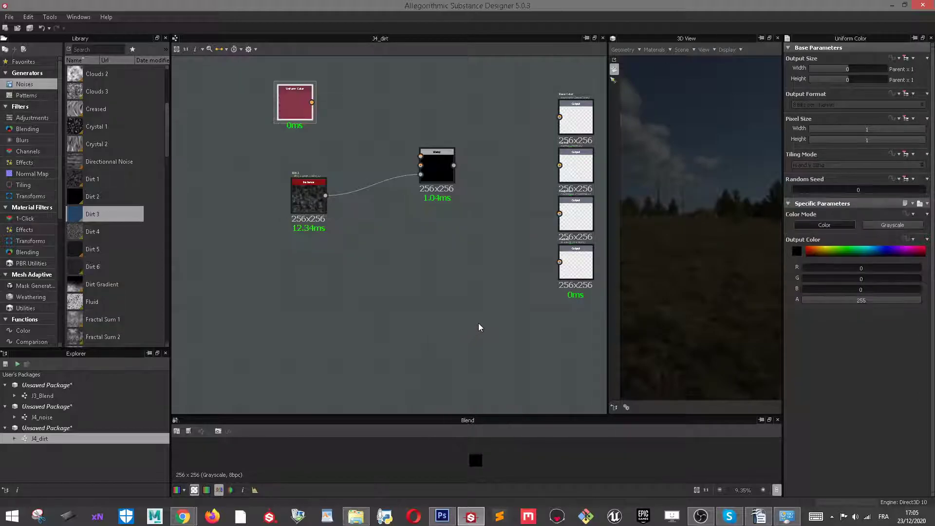
{"action": "left_click", "coordinate": [900, 248]}
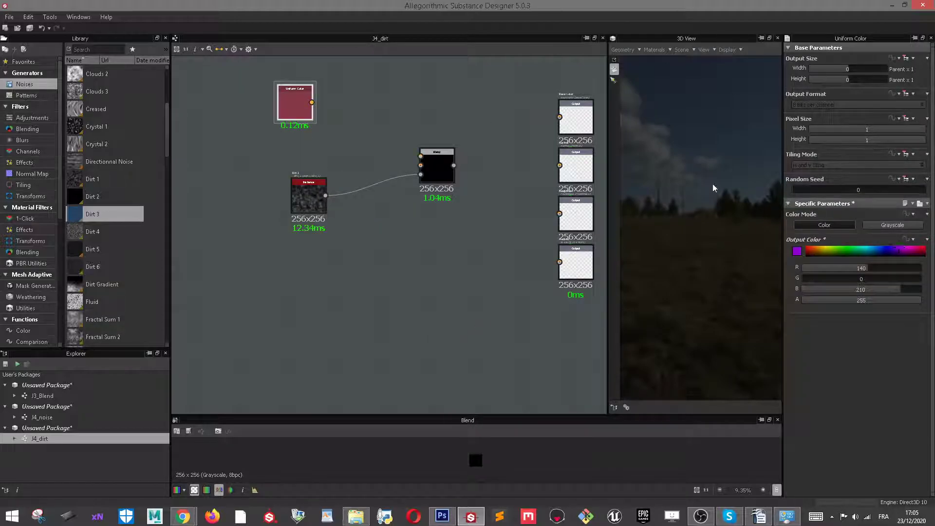
Duplicate it as a green colour and wire both colours into the Blend inputs.
{"action": "key", "text": "ctrl+d"}
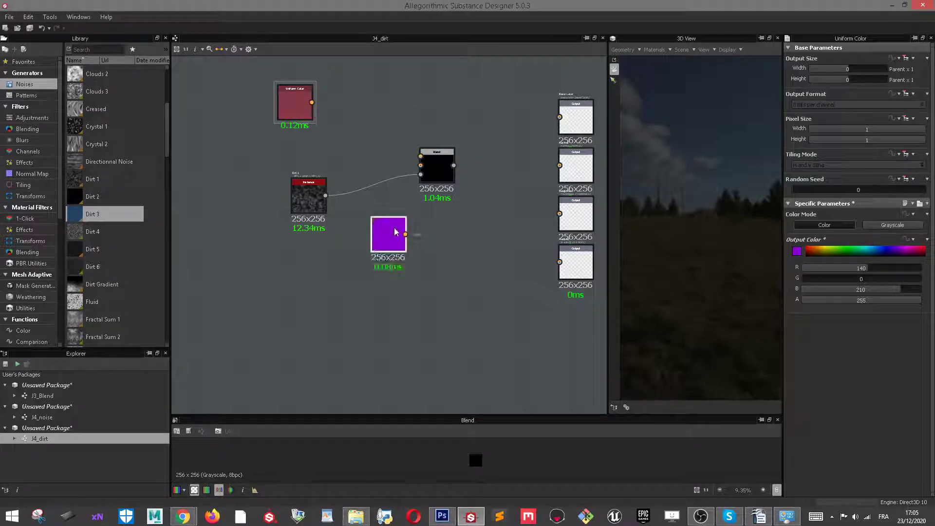
{"action": "left_click_drag", "start_coordinate": [392, 227], "coordinate": [307, 147]}
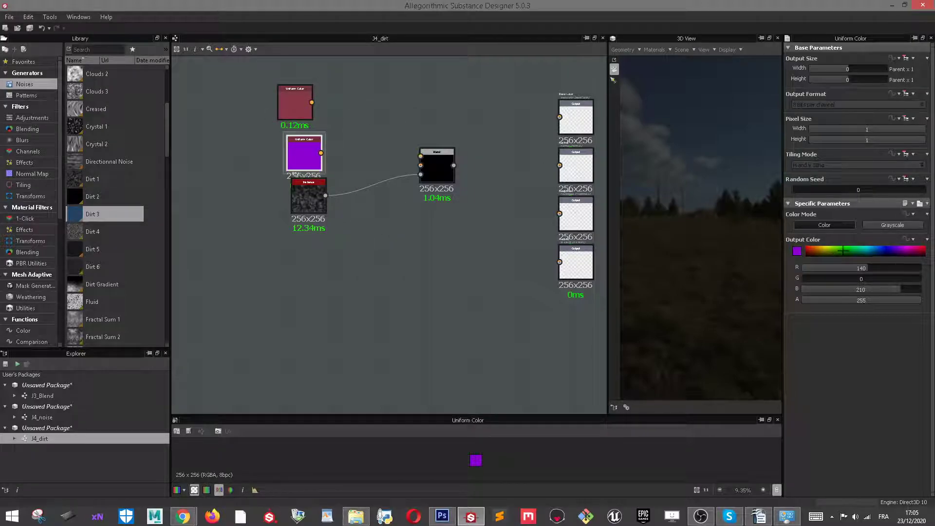
{"action": "left_click", "coordinate": [843, 251]}
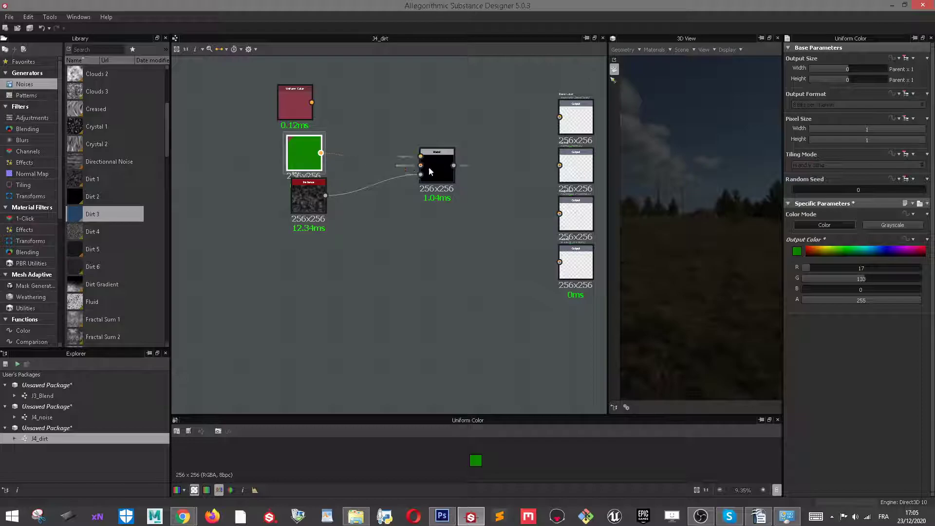
{"action": "left_click_drag", "start_coordinate": [320, 153], "coordinate": [420, 157]}
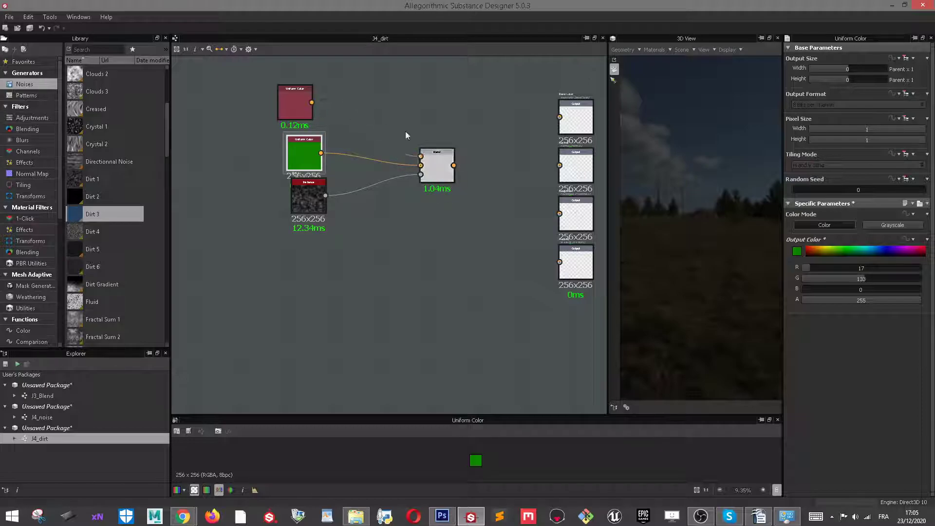
{"action": "left_click_drag", "start_coordinate": [311, 103], "coordinate": [420, 156]}
Connect the Blend output to the Base Color output.
{"action": "left_click", "coordinate": [437, 168]}
{"action": "scroll", "coordinate": [450, 201], "scroll_direction": "up", "scroll_amount": 2}
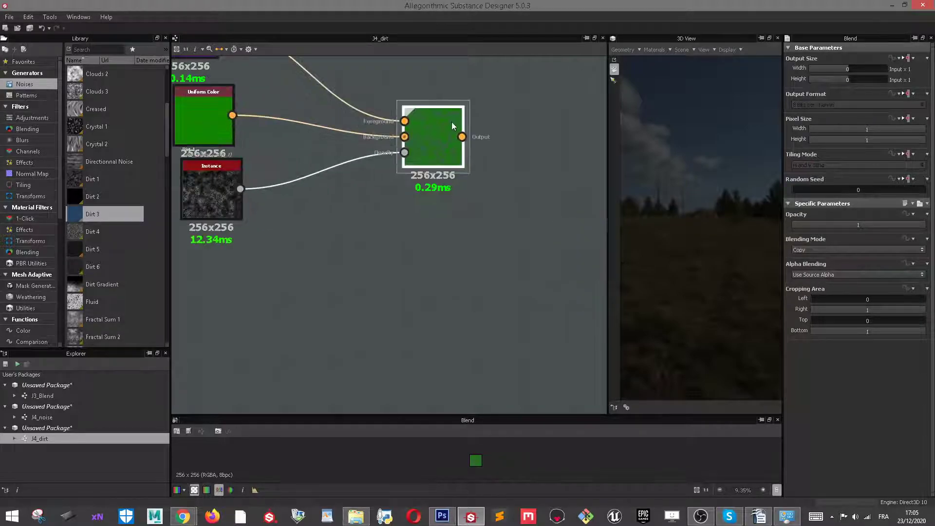
{"action": "scroll", "coordinate": [463, 180], "scroll_direction": "up", "scroll_amount": 2}
{"action": "scroll", "coordinate": [472, 165], "scroll_direction": "up", "scroll_amount": 1}
{"action": "scroll", "coordinate": [483, 149], "scroll_direction": "down", "scroll_amount": 3}
{"action": "scroll", "coordinate": [483, 149], "scroll_direction": "down", "scroll_amount": 3}
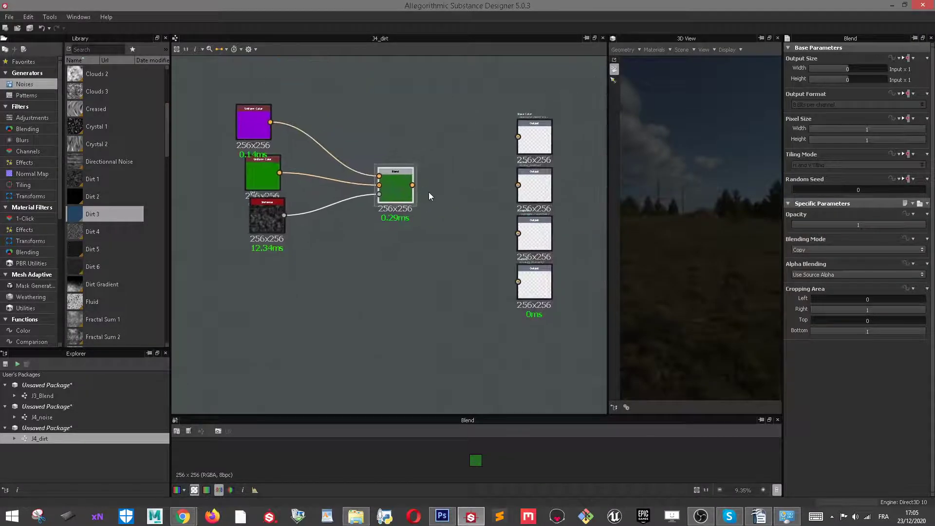
{"action": "left_click_drag", "start_coordinate": [495, 139], "coordinate": [518, 137]}
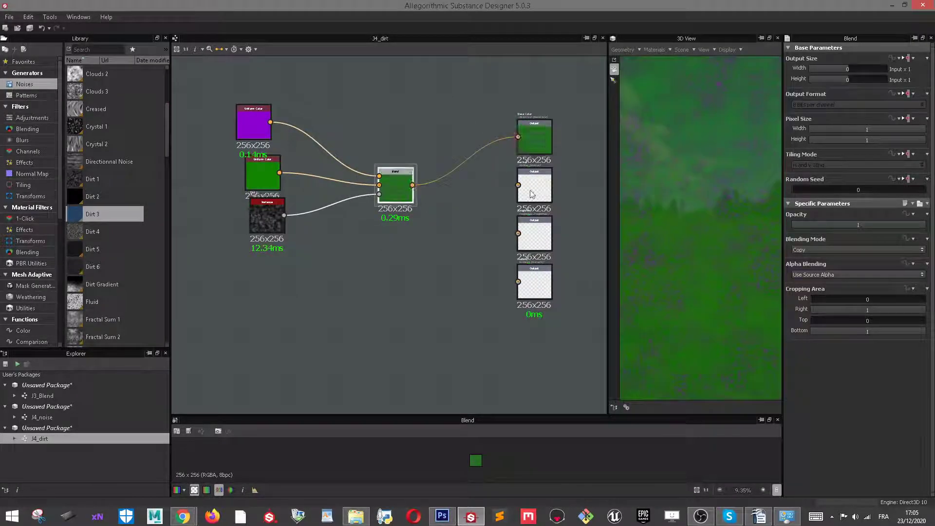
{"action": "scroll", "coordinate": [506, 178], "scroll_direction": "down", "scroll_amount": 1}
{"action": "scroll", "coordinate": [714, 218], "scroll_direction": "down", "scroll_amount": 1}
{"action": "scroll", "coordinate": [715, 218], "scroll_direction": "down", "scroll_amount": 2}
{"action": "scroll", "coordinate": [714, 219], "scroll_direction": "down", "scroll_amount": 3}
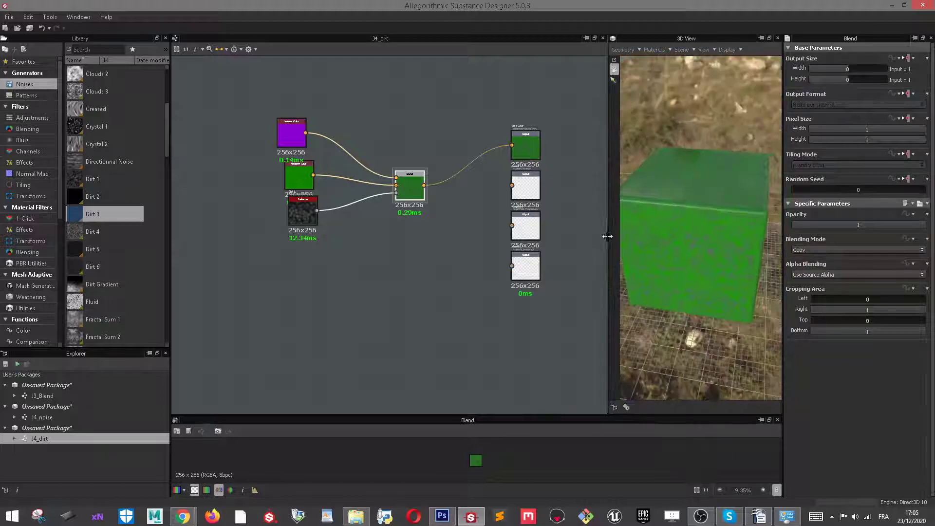
{"action": "left_click", "coordinate": [303, 137]}
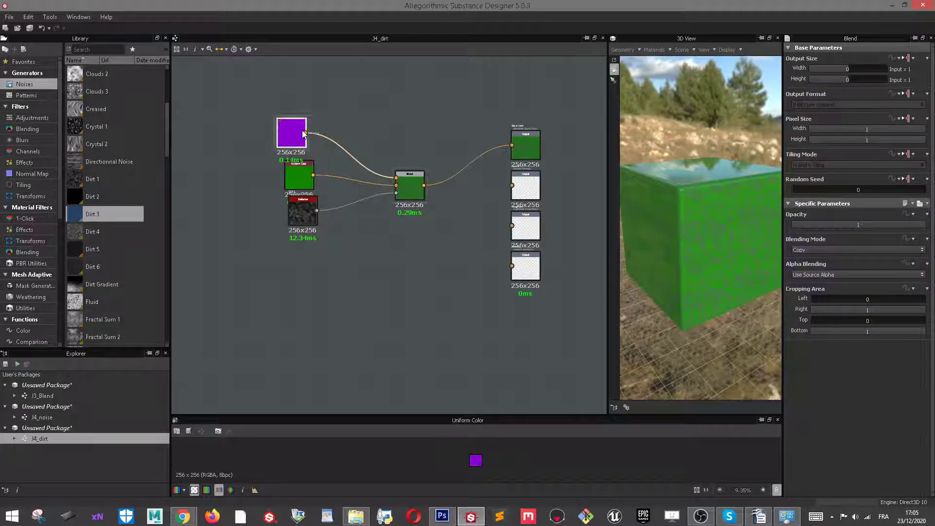
Set the top Uniform Color to dark brown (R 33, G 15, B 0) and add a Dirt 2 noise.
{"action": "mouse_move", "coordinate": [818, 250]}
{"action": "left_mouse_down"}
{"action": "mouse_move", "coordinate": [643, 231]}
{"action": "mouse_move", "coordinate": [595, 192]}
{"action": "mouse_move", "coordinate": [657, 192]}
{"action": "mouse_move", "coordinate": [694, 235]}
{"action": "mouse_move", "coordinate": [691, 268]}
{"action": "mouse_move", "coordinate": [706, 273]}
{"action": "mouse_move", "coordinate": [731, 195]}
{"action": "mouse_move", "coordinate": [747, 227]}
{"action": "left_mouse_up"}
{"action": "scroll", "coordinate": [307, 214], "scroll_direction": "up", "scroll_amount": 2}
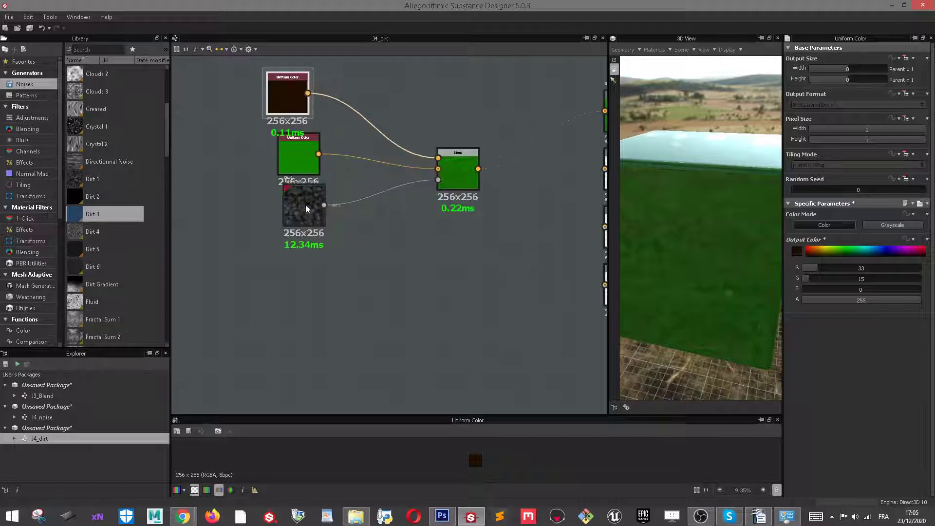
{"action": "scroll", "coordinate": [307, 215], "scroll_direction": "up", "scroll_amount": 3}
{"action": "left_click_drag", "start_coordinate": [107, 194], "coordinate": [320, 315]}
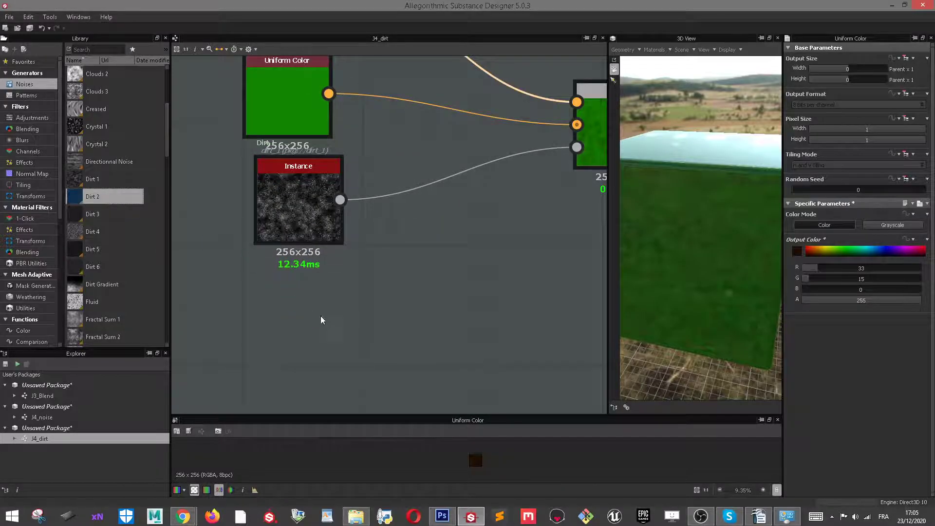
{"action": "scroll", "coordinate": [370, 213], "scroll_direction": "down", "scroll_amount": 4}
Turn the green Uniform Color into a neutral grey using the Color Editor.
{"action": "left_click", "coordinate": [287, 234]}
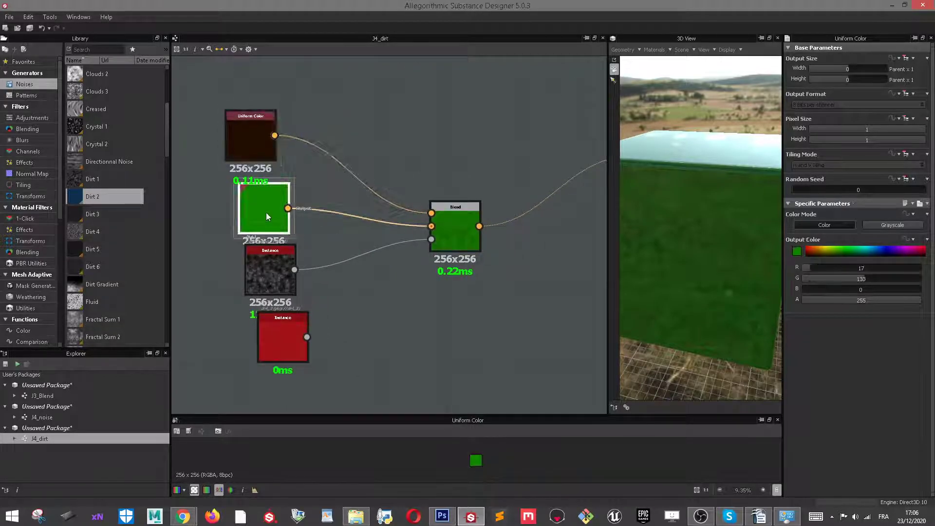
{"action": "left_click", "coordinate": [828, 251]}
{"action": "left_click", "coordinate": [797, 251]}
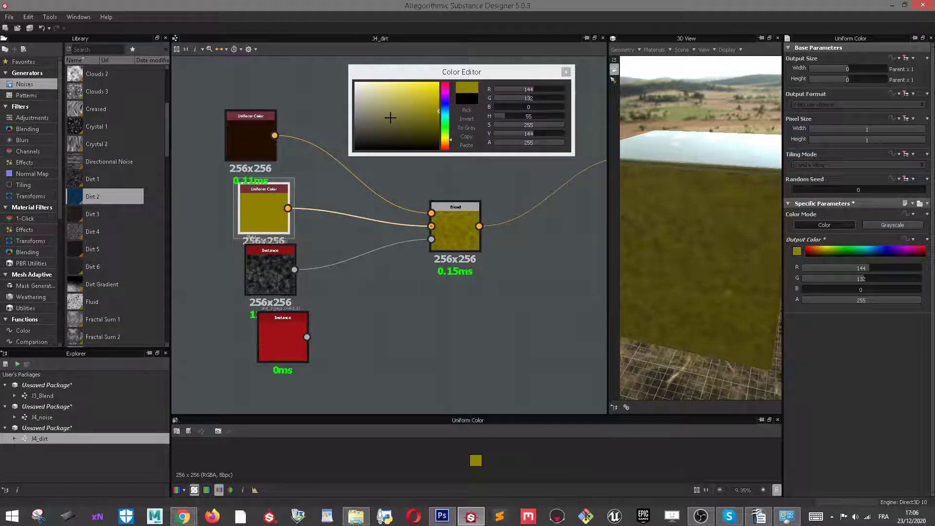
{"action": "left_click_drag", "start_coordinate": [390, 118], "coordinate": [355, 122]}
{"action": "left_click", "coordinate": [249, 141]}
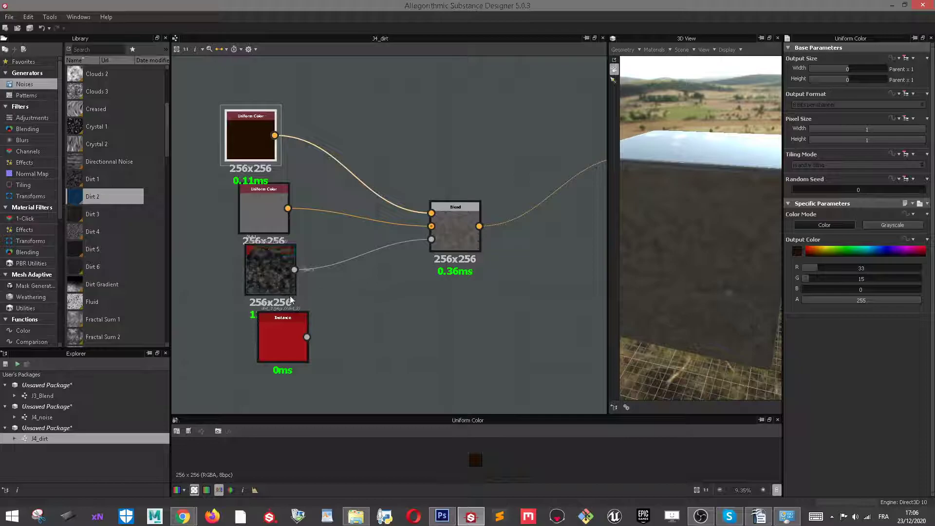
Orbit the cube preview to inspect the greyish-brown dirt blend and recentre the graph.
{"action": "scroll", "coordinate": [438, 249], "scroll_direction": "down", "scroll_amount": 2}
{"action": "left_click_drag", "start_coordinate": [682, 288], "coordinate": [716, 211]}
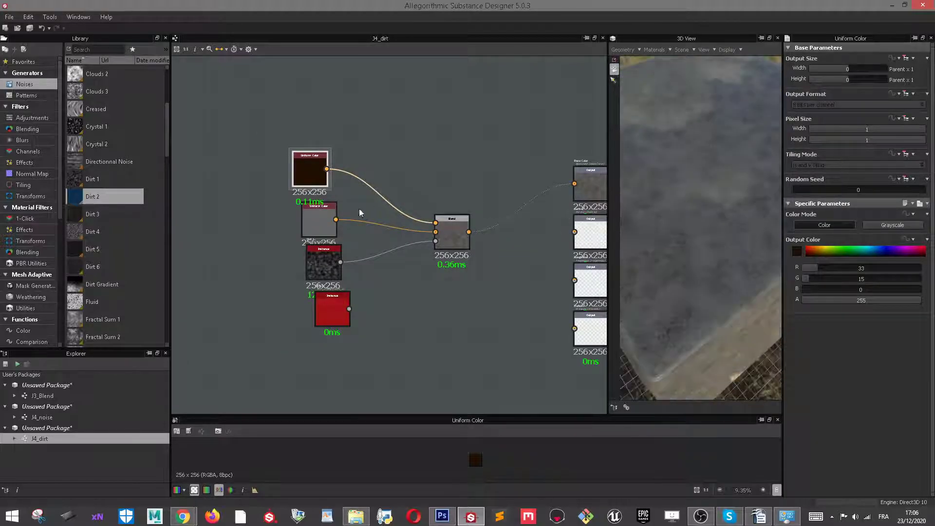
{"action": "scroll", "coordinate": [340, 200], "scroll_direction": "down", "scroll_amount": 2}
{"action": "scroll", "coordinate": [350, 195], "scroll_direction": "up", "scroll_amount": 3}
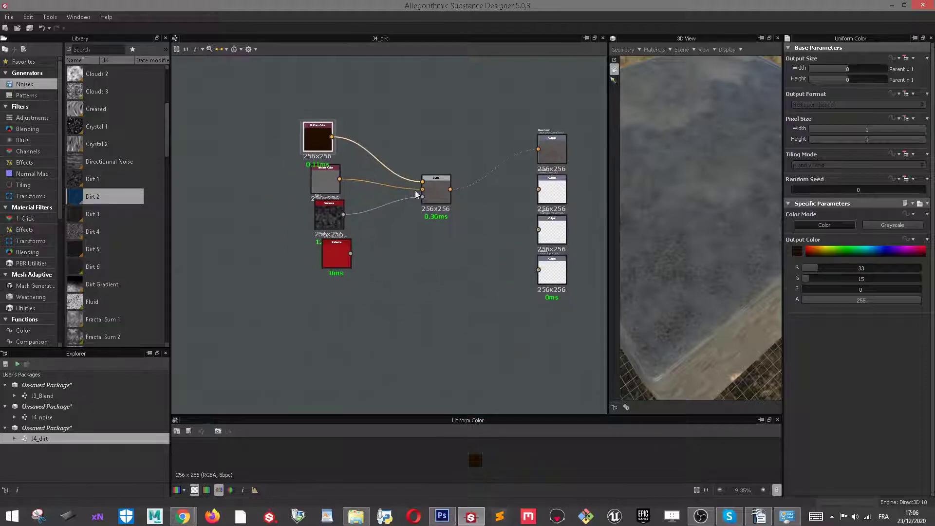
{"action": "left_click_drag", "start_coordinate": [745, 246], "coordinate": [721, 273]}
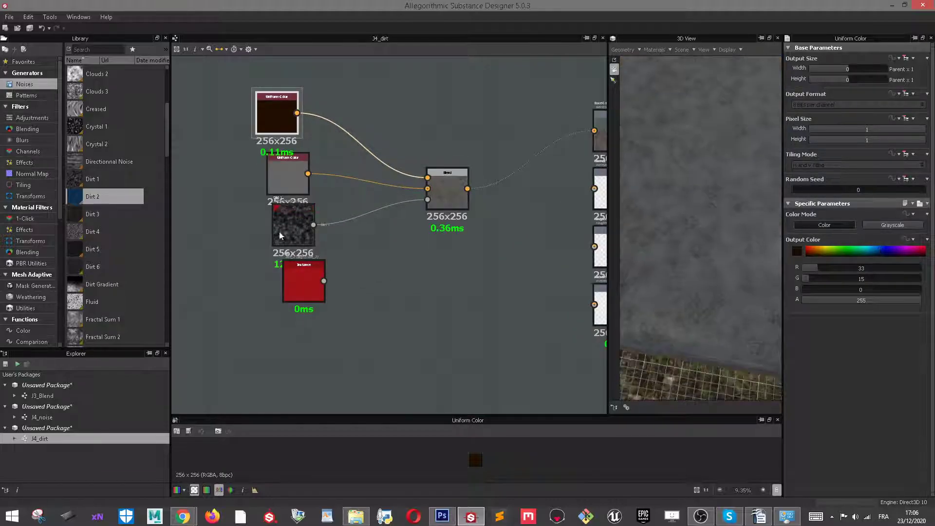
{"action": "scroll", "coordinate": [349, 286], "scroll_direction": "down", "scroll_amount": 2}
{"action": "middle_click_drag", "start_coordinate": [348, 286], "coordinate": [409, 276]}
{"action": "left_click_drag", "start_coordinate": [317, 131], "coordinate": [371, 289]}
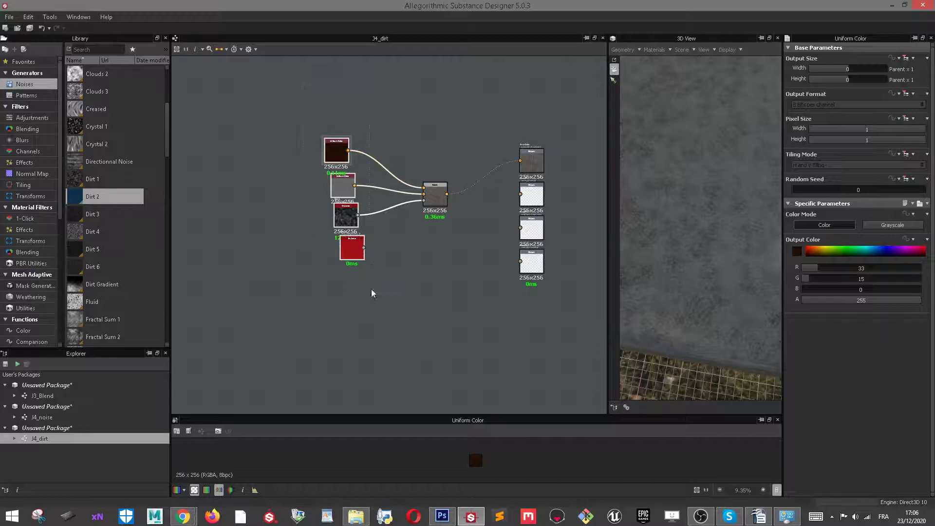
Replace the input nodes with Dirt 3 and Dirt 1 noises wired into the Blend's two inputs.
{"action": "key", "text": "Delete"}
{"action": "scroll", "coordinate": [80, 255], "scroll_direction": "up", "scroll_amount": 1}
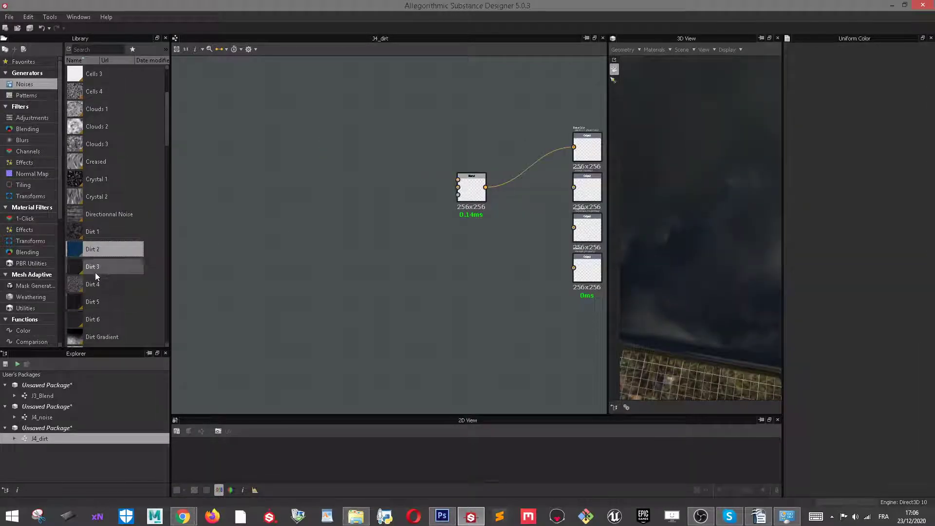
{"action": "double_click", "coordinate": [95, 269]}
{"action": "double_click", "coordinate": [91, 235]}
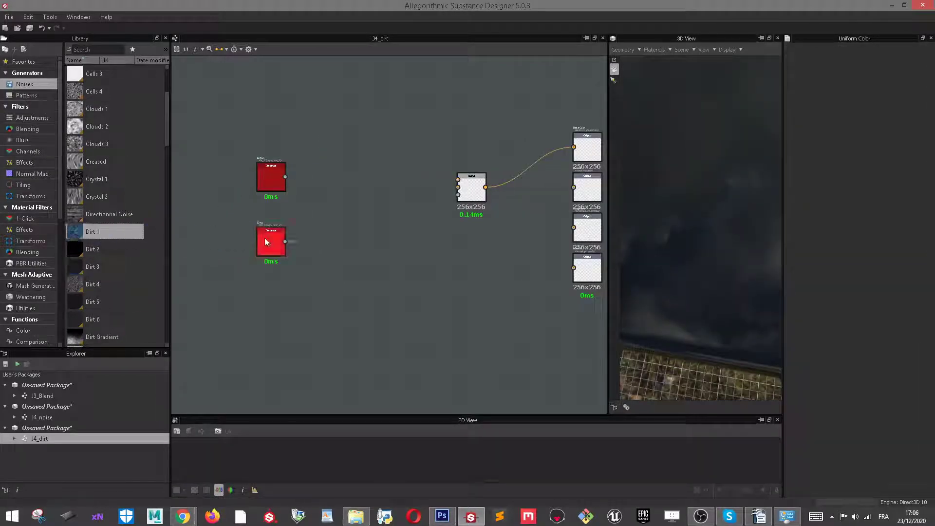
{"action": "left_click_drag", "start_coordinate": [284, 177], "coordinate": [458, 180]}
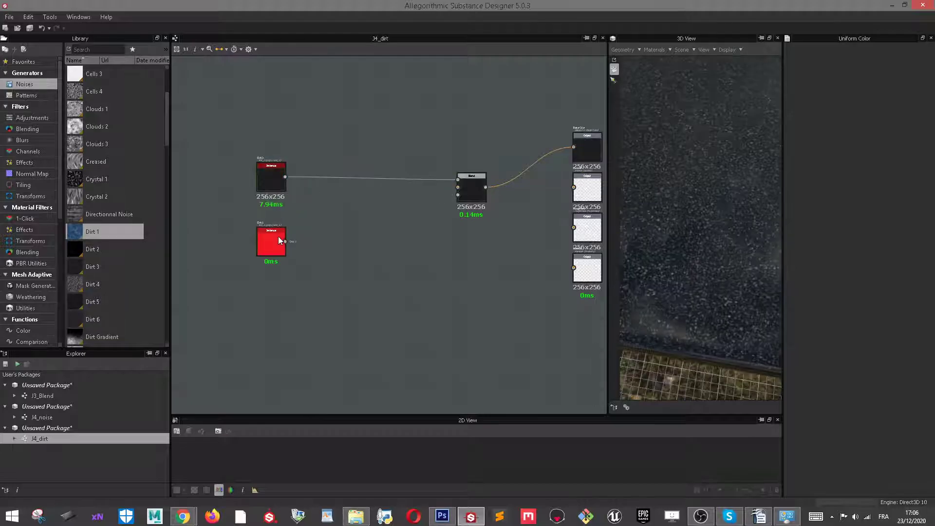
{"action": "left_click_drag", "start_coordinate": [285, 242], "coordinate": [458, 187]}
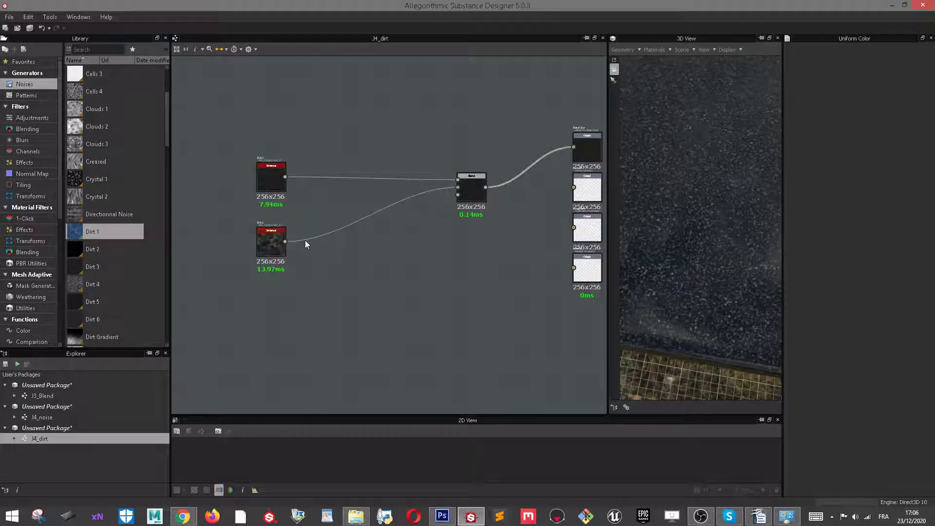
{"action": "left_click_drag", "start_coordinate": [263, 257], "coordinate": [265, 224]}
Set the Blend node's Blending Mode to Multiply and inspect the darkened cube.
{"action": "left_click", "coordinate": [472, 188]}
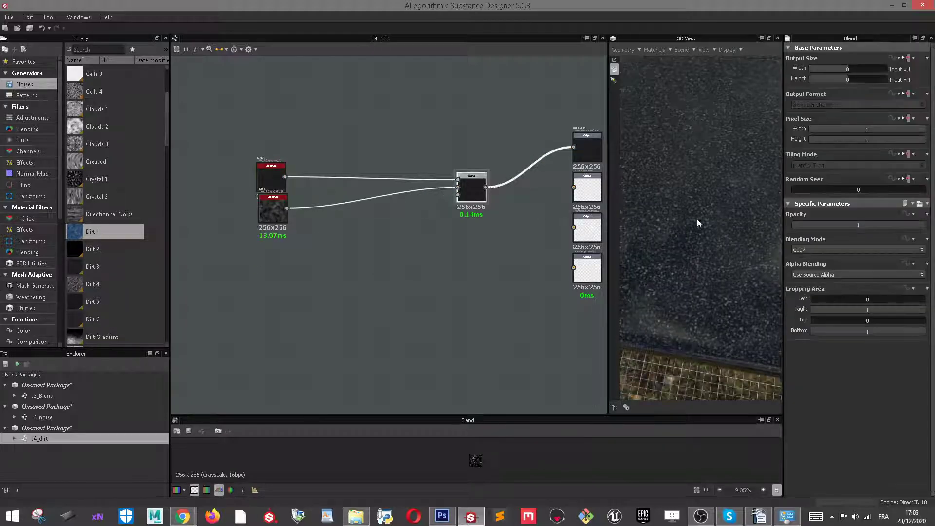
{"action": "left_click", "coordinate": [811, 249]}
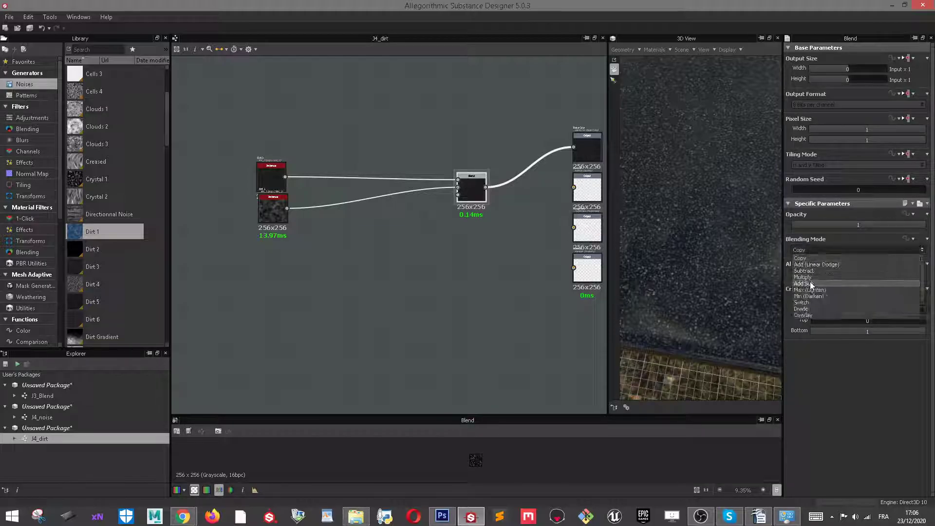
{"action": "left_click", "coordinate": [807, 281]}
{"action": "mouse_move", "coordinate": [708, 209]}
{"action": "left_mouse_down"}
{"action": "mouse_move", "coordinate": [711, 274]}
{"action": "mouse_move", "coordinate": [721, 223]}
{"action": "mouse_move", "coordinate": [670, 168]}
{"action": "left_mouse_up"}
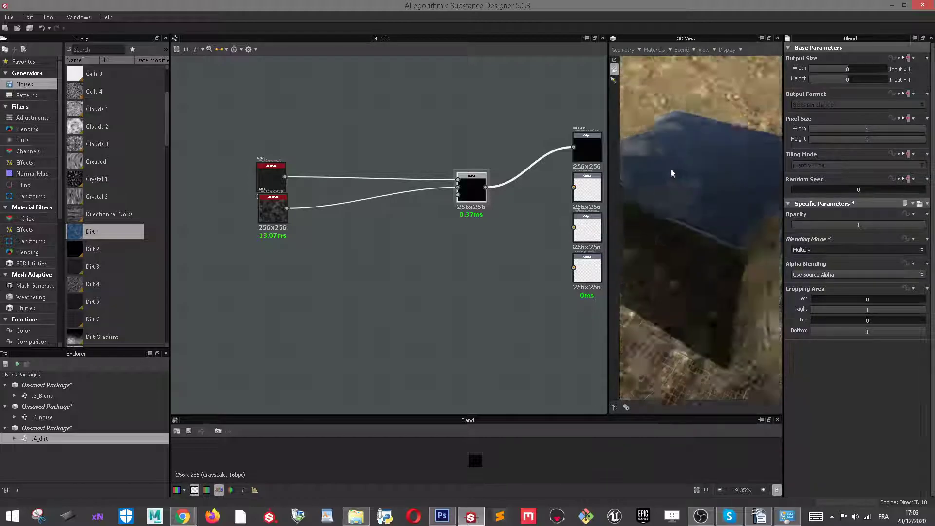
{"action": "scroll", "coordinate": [484, 209], "scroll_direction": "up", "scroll_amount": 3}
{"action": "scroll", "coordinate": [456, 171], "scroll_direction": "up", "scroll_amount": 3}
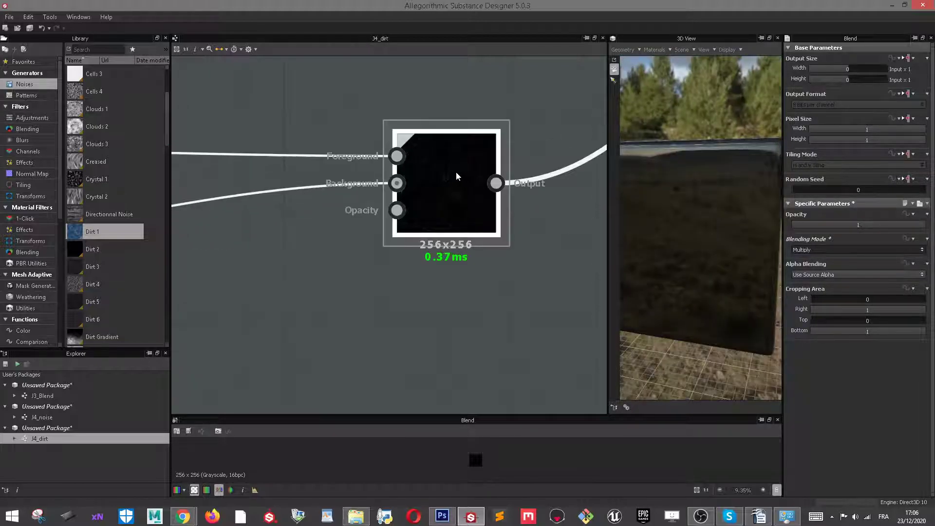
{"action": "scroll", "coordinate": [463, 178], "scroll_direction": "up", "scroll_amount": 3}
{"action": "middle_click_drag", "start_coordinate": [468, 204], "coordinate": [334, 293]}
{"action": "scroll", "coordinate": [334, 292], "scroll_direction": "down", "scroll_amount": 3}
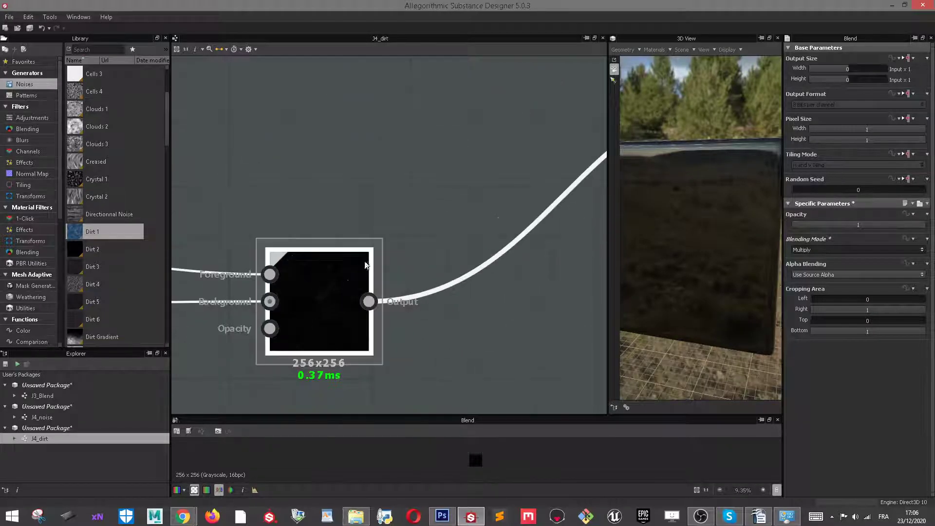
{"action": "scroll", "coordinate": [334, 292], "scroll_direction": "down", "scroll_amount": 5}
{"action": "middle_click_drag", "start_coordinate": [370, 216], "coordinate": [395, 225]}
{"action": "scroll", "coordinate": [448, 188], "scroll_direction": "up", "scroll_amount": 3}
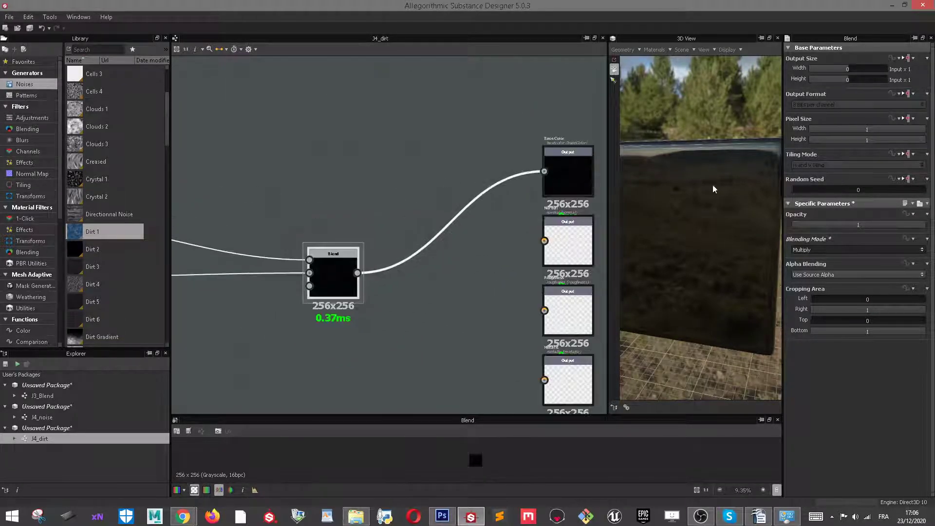
{"action": "mouse_move", "coordinate": [712, 185]}
{"action": "left_mouse_down"}
{"action": "mouse_move", "coordinate": [680, 254]}
{"action": "mouse_move", "coordinate": [665, 249]}
{"action": "left_mouse_up"}
{"action": "scroll", "coordinate": [367, 239], "scroll_direction": "down", "scroll_amount": 2}
{"action": "scroll", "coordinate": [385, 219], "scroll_direction": "down", "scroll_amount": 2}
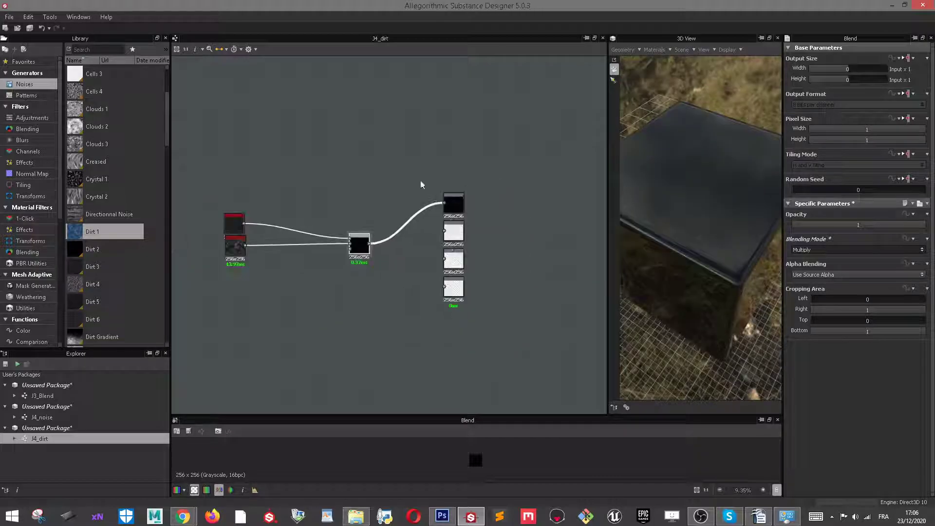